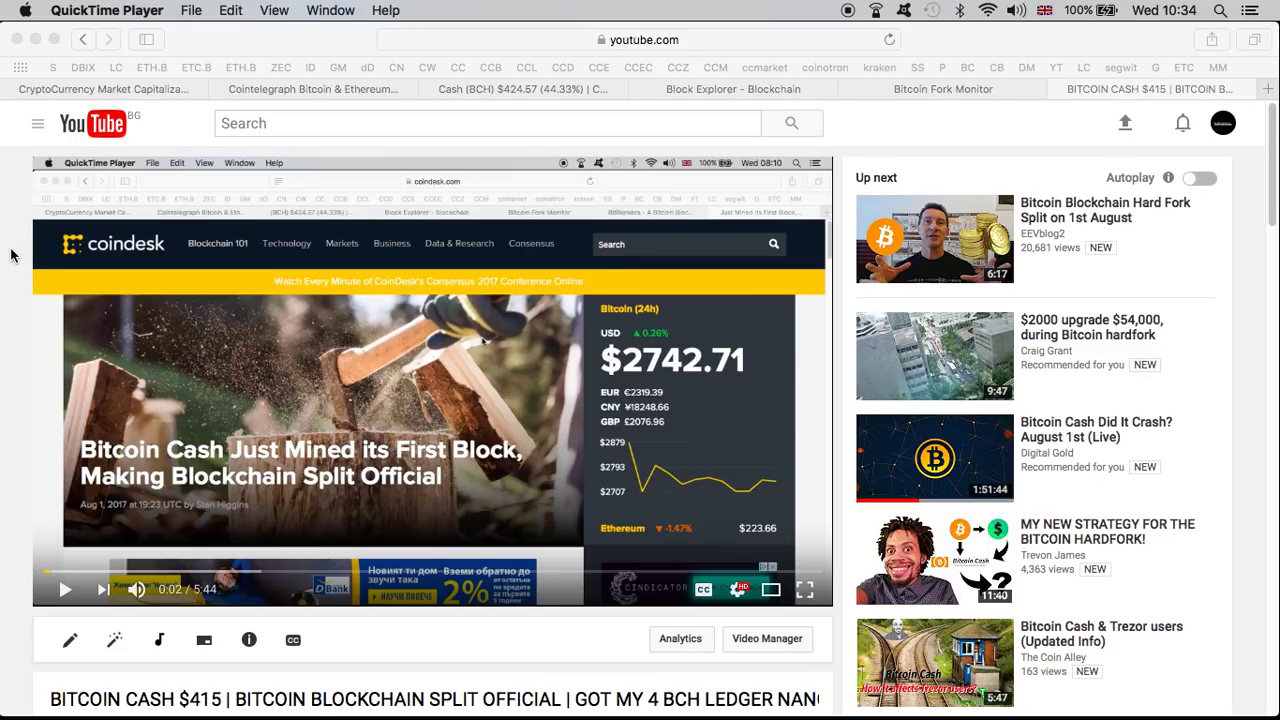
Read the comments under the Bitcoin Cash blockchain split video, scrolling down and back to the top
{"action": "scroll", "coordinate": [448, 370], "scroll_direction": "down", "scroll_amount": 5}
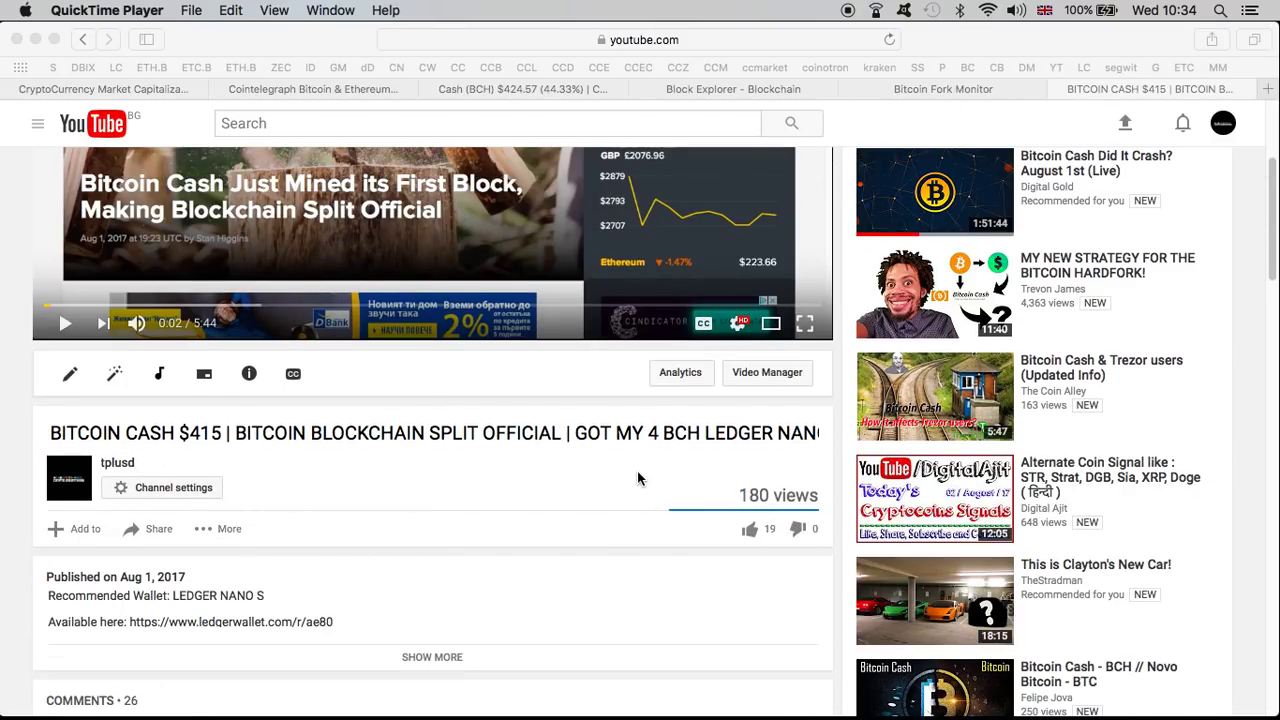
{"action": "mouse_move", "coordinate": [1278, 2]}
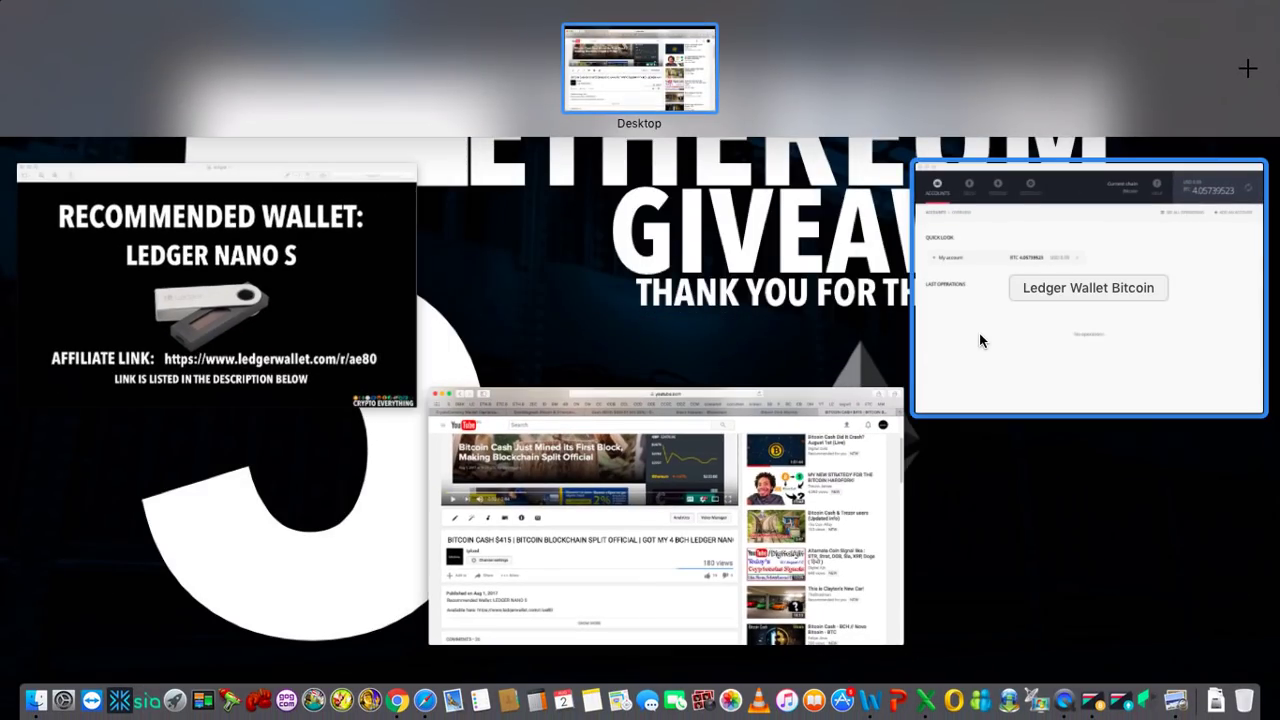
{"action": "left_click", "coordinate": [979, 333]}
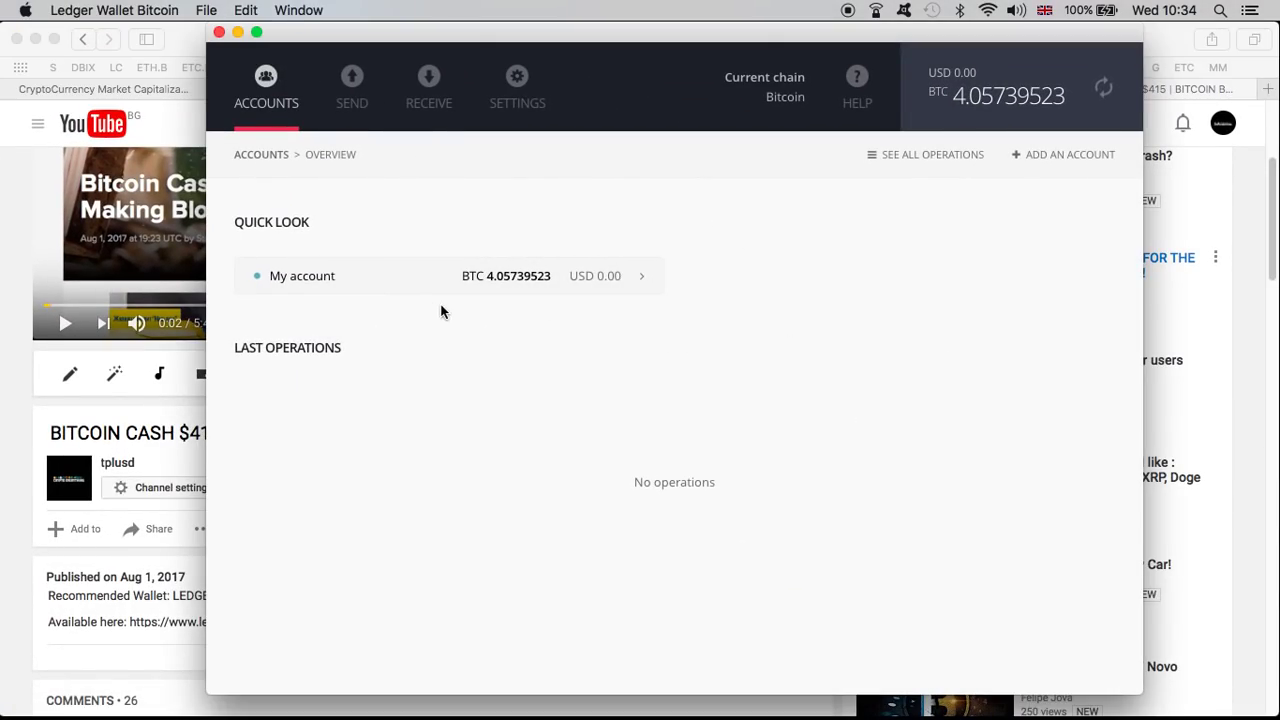
{"action": "left_click", "coordinate": [20, 315]}
{"action": "scroll", "coordinate": [163, 440], "scroll_direction": "down", "scroll_amount": 5}
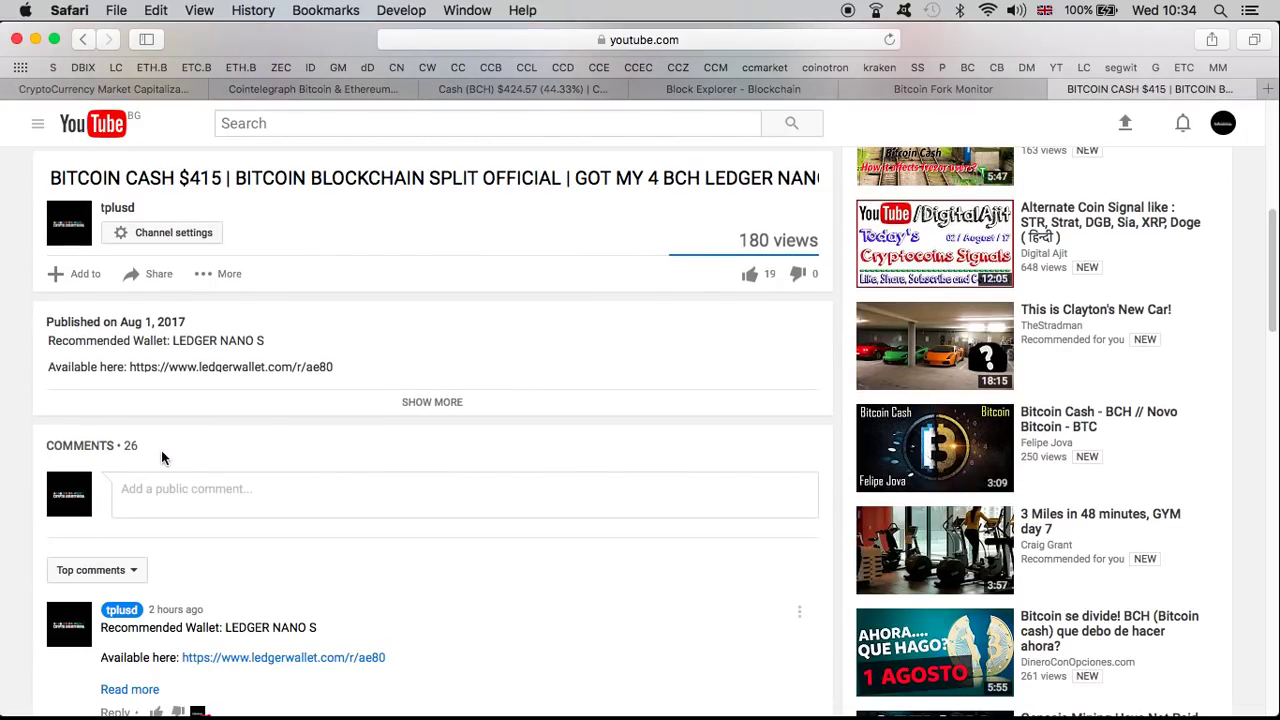
{"action": "scroll", "coordinate": [163, 457], "scroll_direction": "down", "scroll_amount": 6}
{"action": "scroll", "coordinate": [163, 457], "scroll_direction": "down", "scroll_amount": 3}
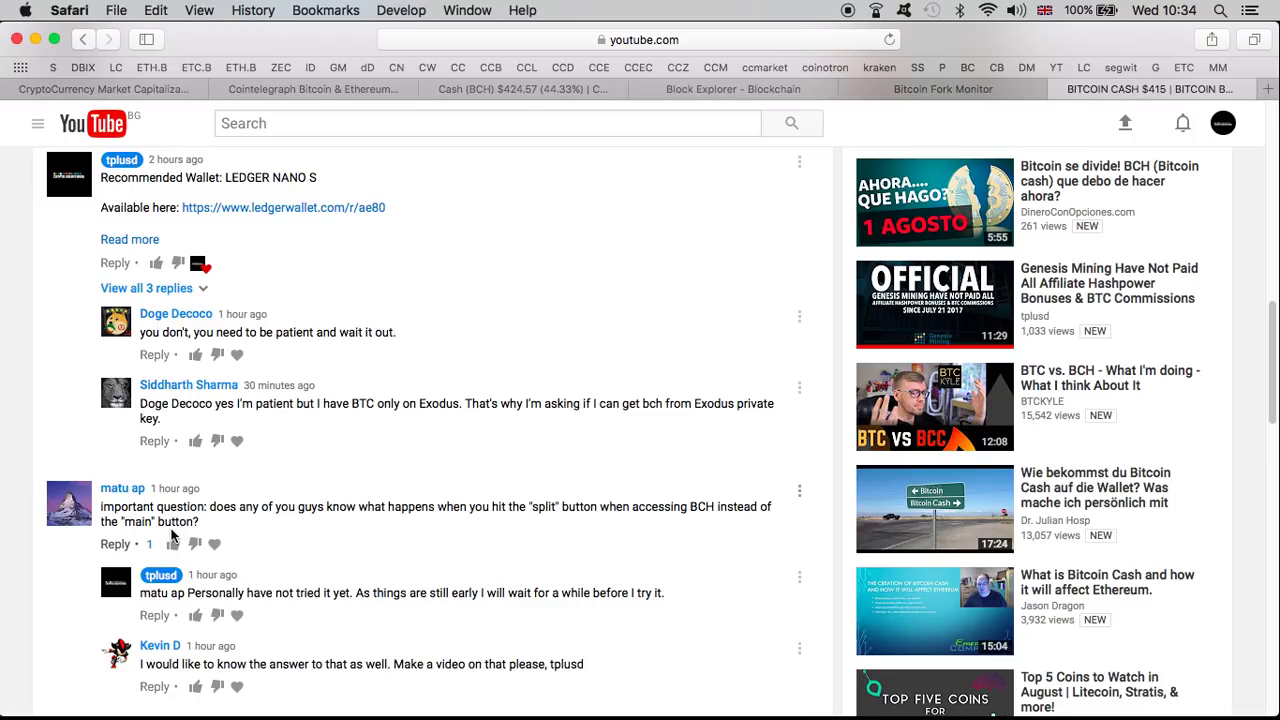
{"action": "scroll", "coordinate": [595, 558], "scroll_direction": "down", "scroll_amount": 5}
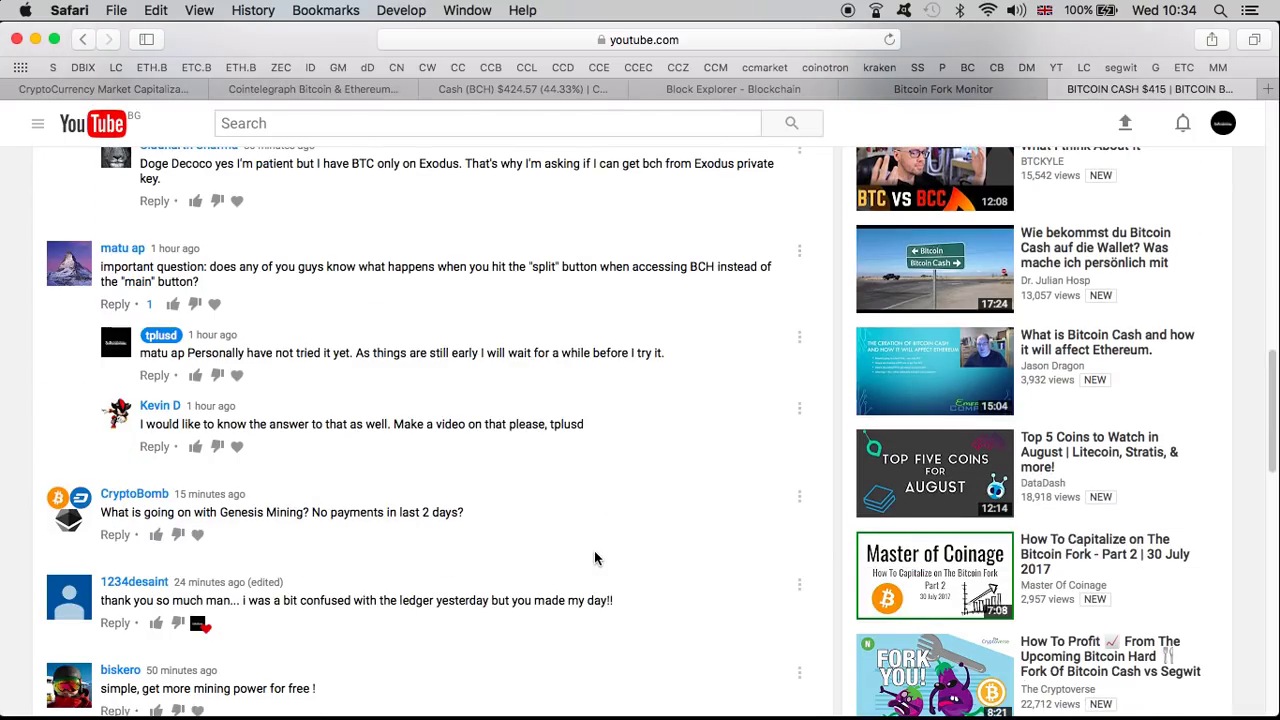
{"action": "scroll", "coordinate": [561, 405], "scroll_direction": "up", "scroll_amount": 3}
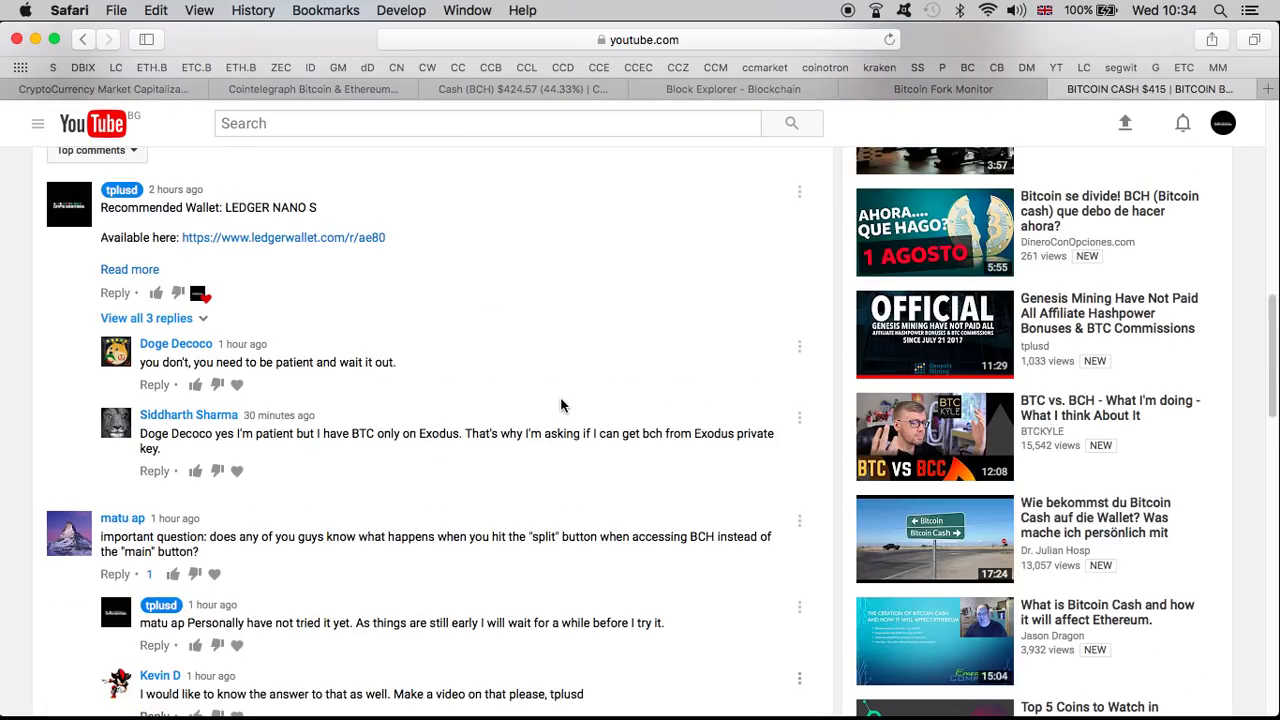
{"action": "scroll", "coordinate": [561, 405], "scroll_direction": "up", "scroll_amount": 3}
{"action": "scroll", "coordinate": [561, 405], "scroll_direction": "up", "scroll_amount": 5}
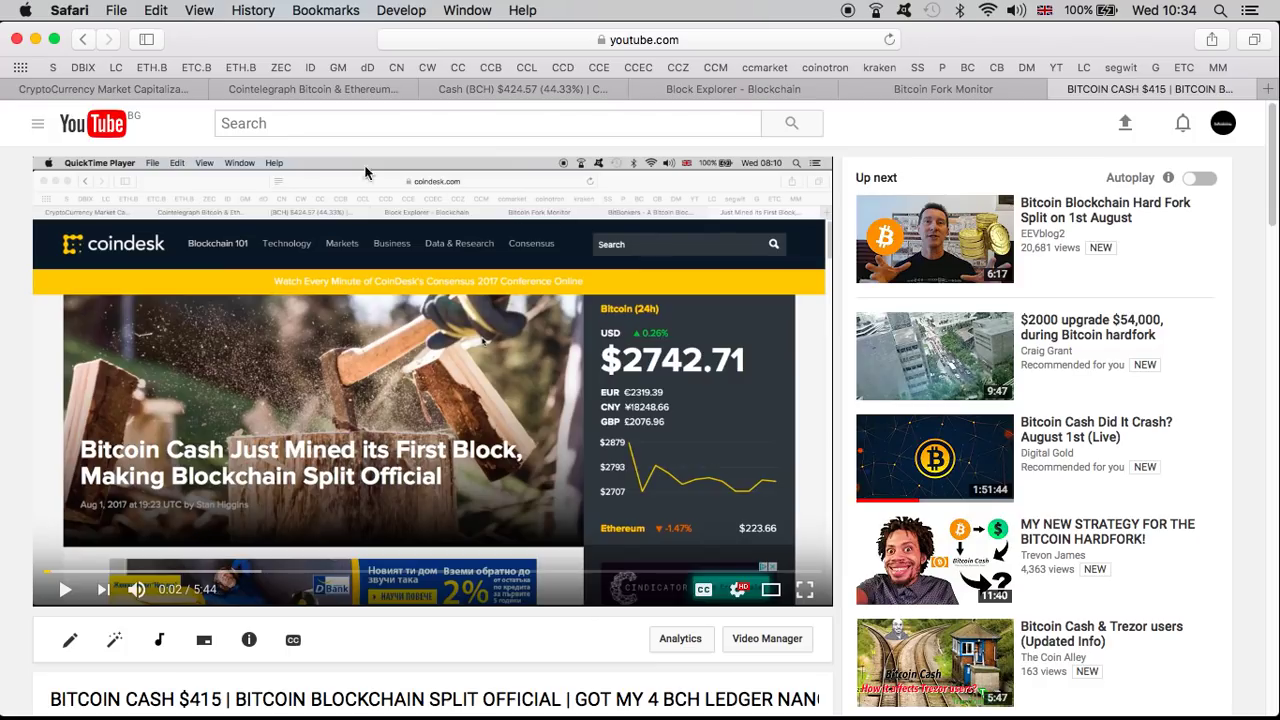
{"action": "scroll", "coordinate": [348, 512], "scroll_direction": "down", "scroll_amount": 1}
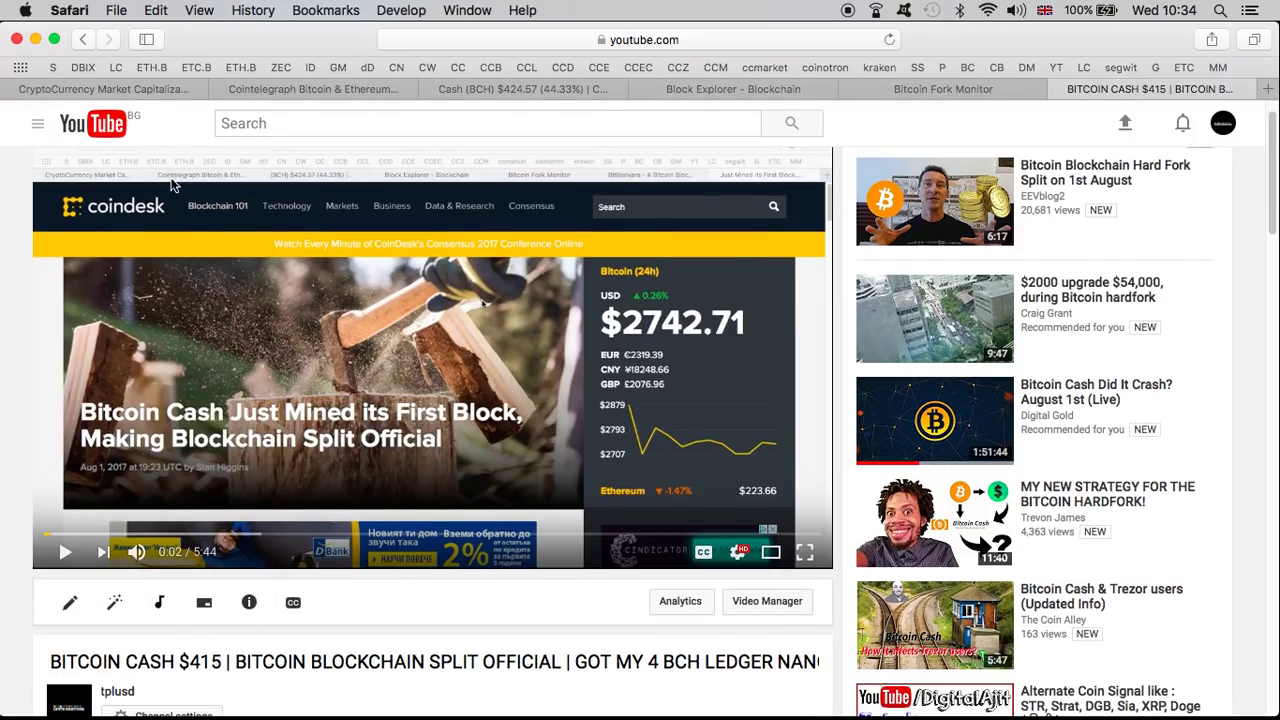
Refresh CoinMarketCap's coin table, showing Bitcoin Cash at $436.88, up 50.95%
{"action": "left_click", "coordinate": [145, 89]}
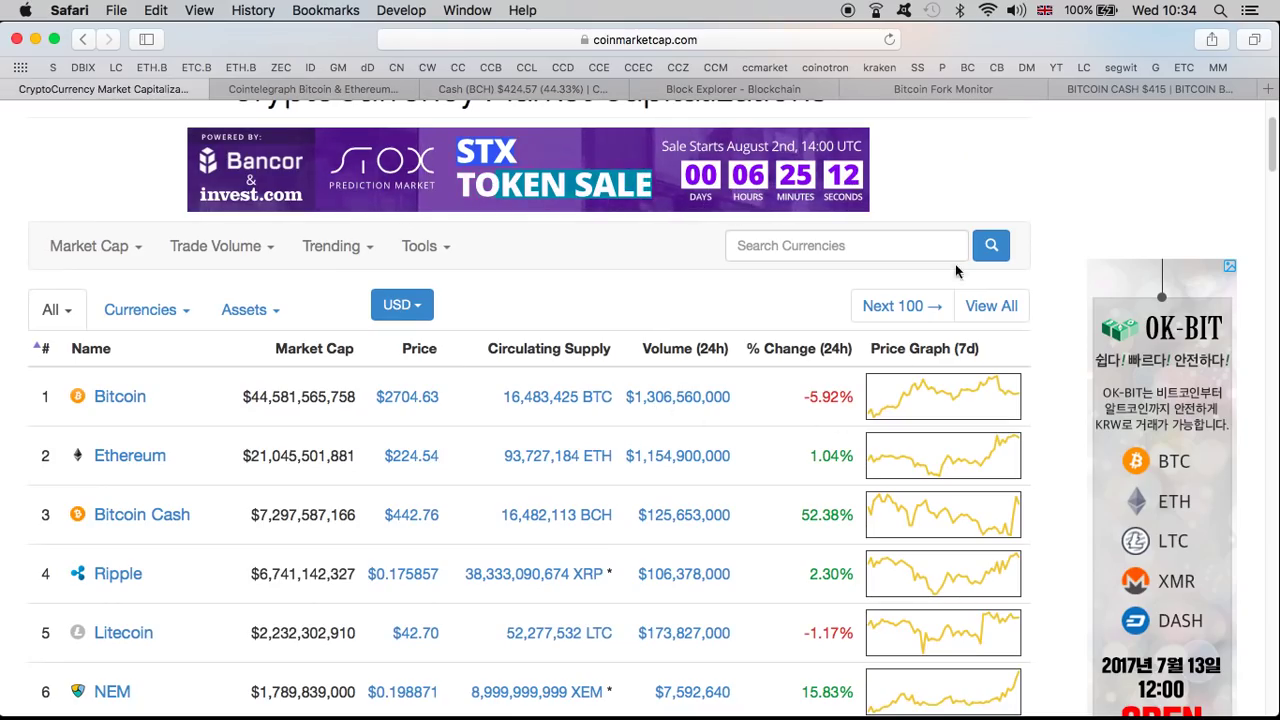
{"action": "left_click", "coordinate": [889, 39]}
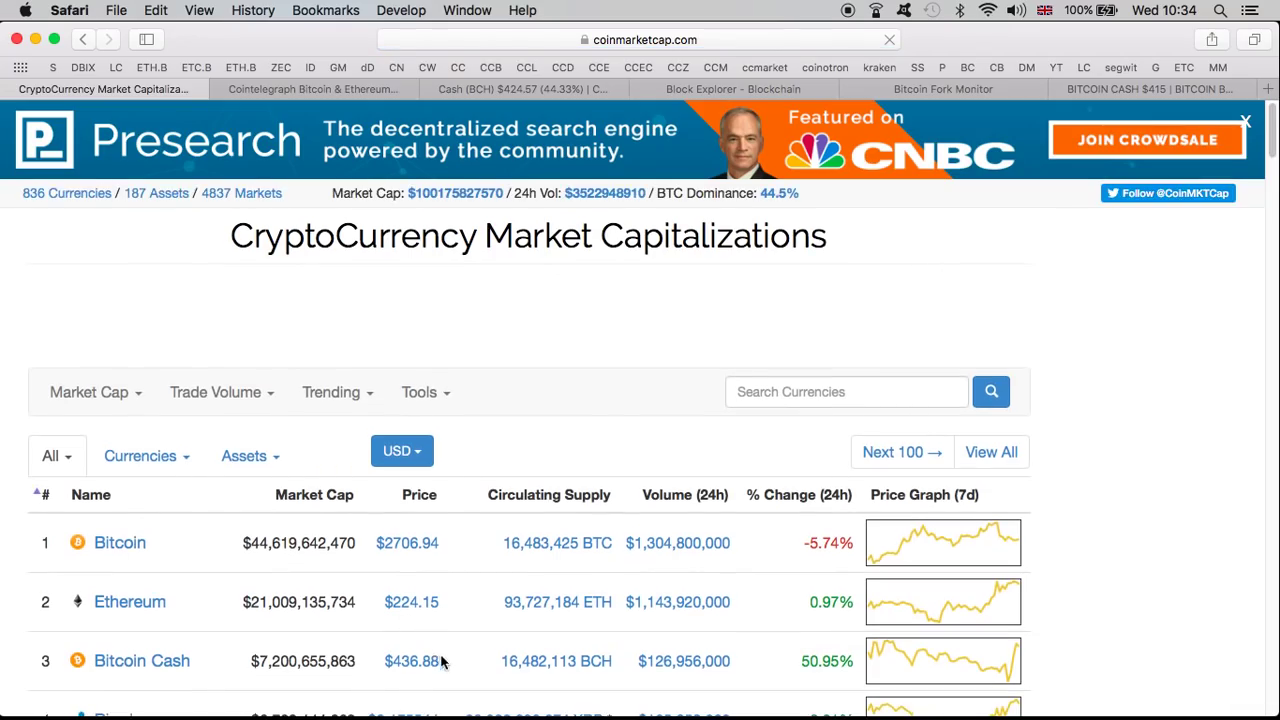
{"action": "scroll", "coordinate": [440, 654], "scroll_direction": "down", "scroll_amount": 3}
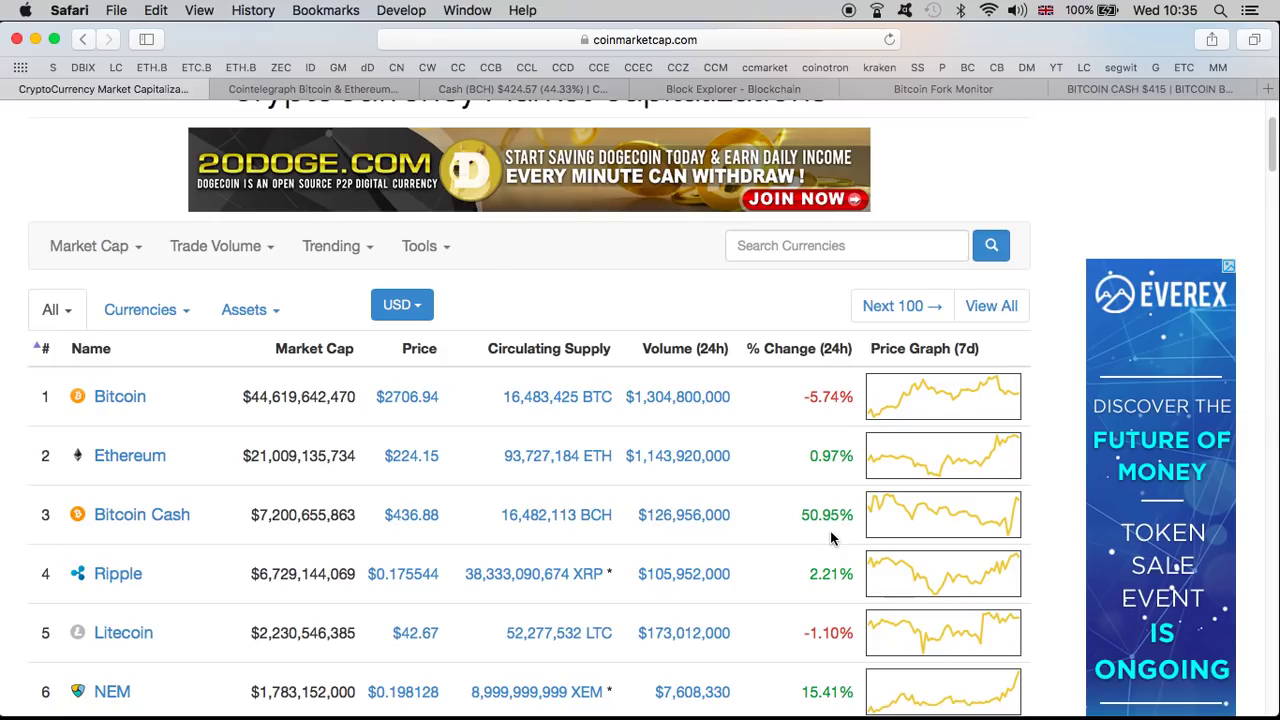
Bring Ledger Wallet forward and show My account's Bitcoin receiving address and QR code
{"action": "key", "text": "ctrl+Up"}
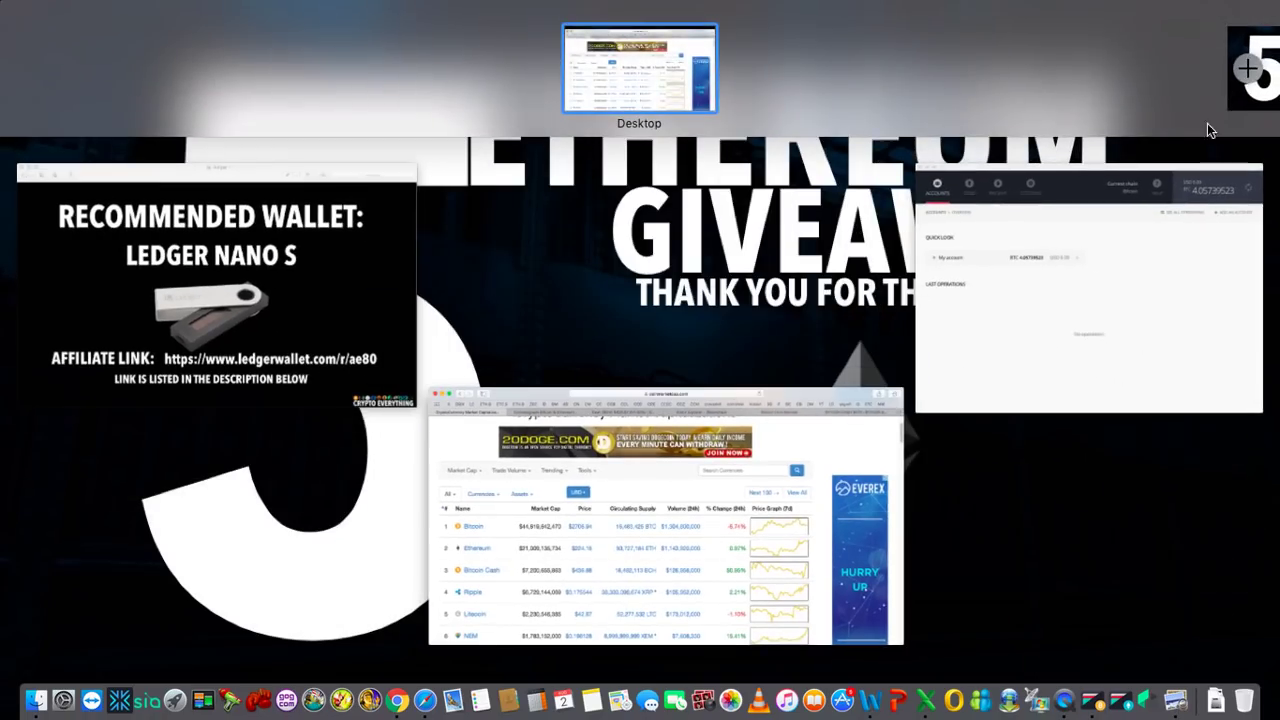
{"action": "left_click", "coordinate": [1150, 265]}
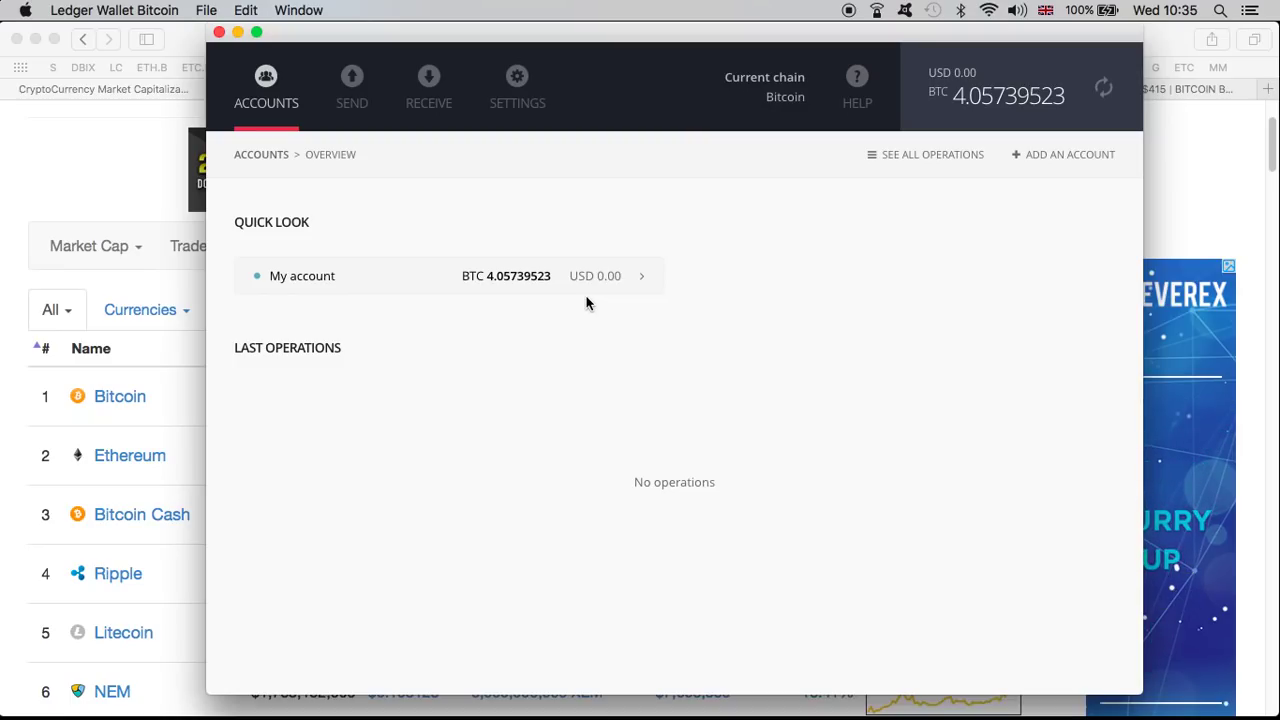
{"action": "left_click", "coordinate": [434, 84]}
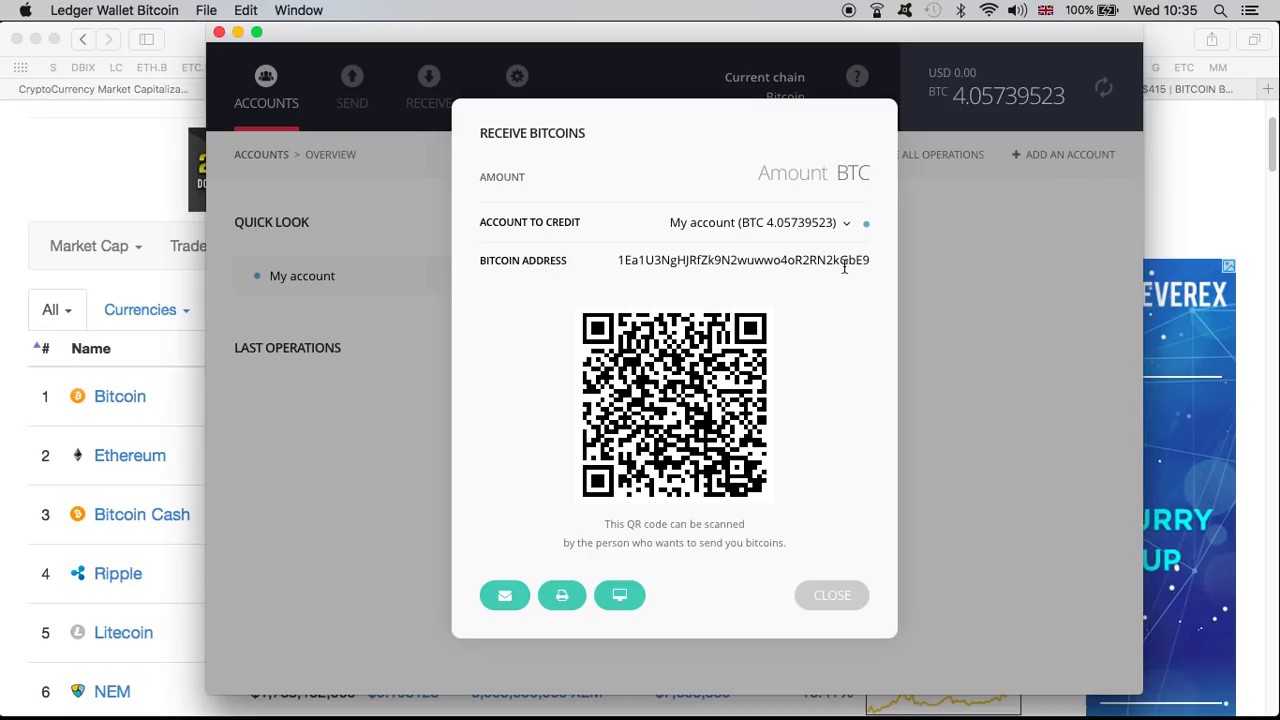
Close the receive dialog and switch to the Bitcoin Cash Main wallet holding 4.05739523 BCH
{"action": "left_click", "coordinate": [946, 281]}
{"action": "left_click", "coordinate": [516, 82]}
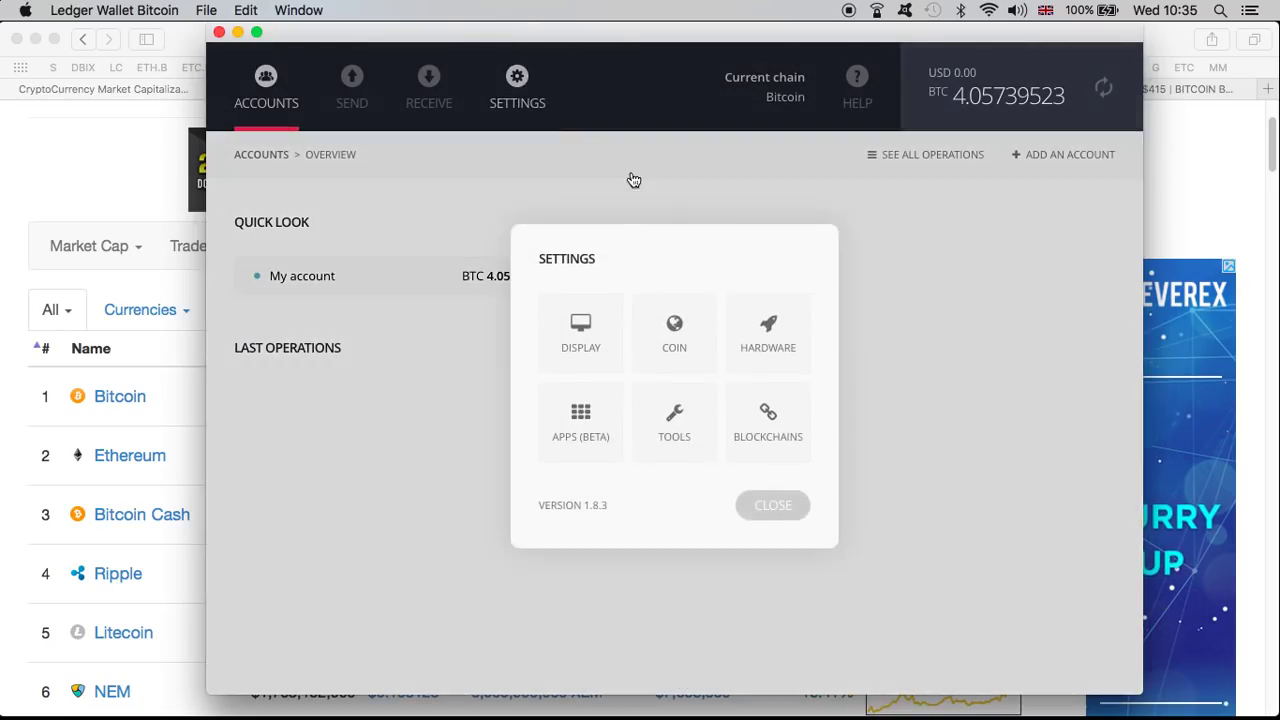
{"action": "left_click", "coordinate": [783, 401]}
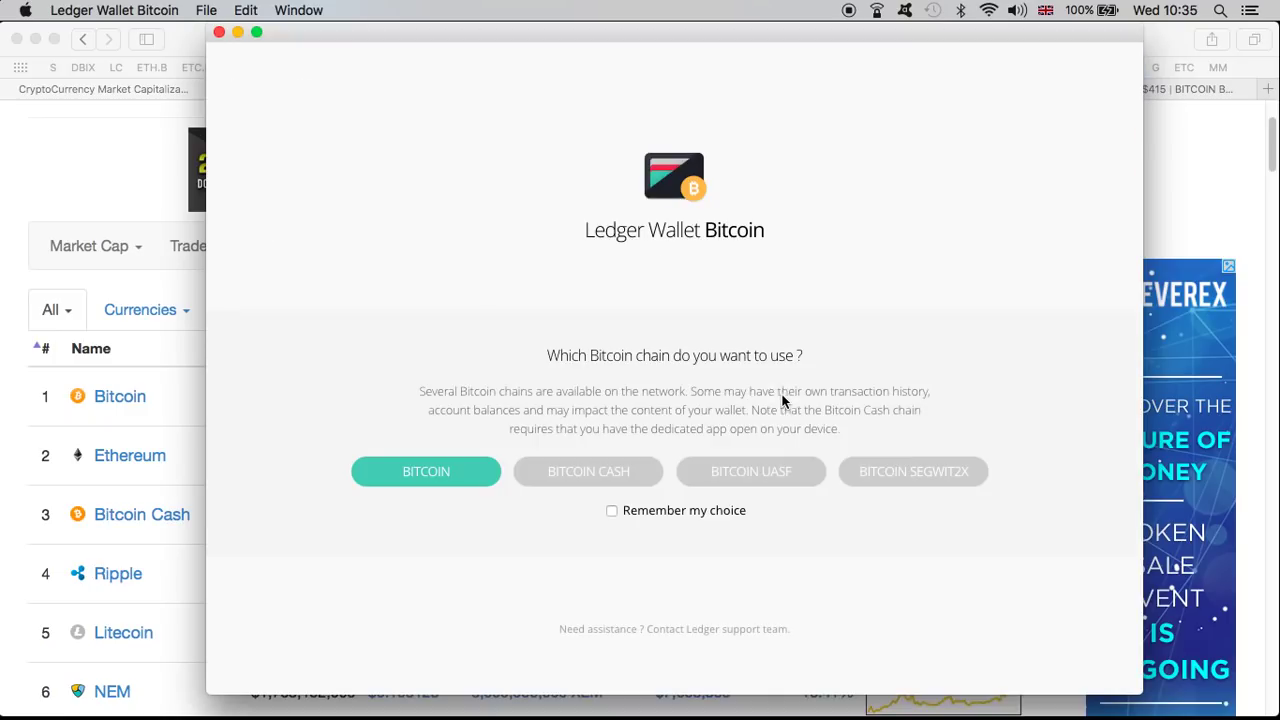
{"action": "left_click", "coordinate": [588, 470]}
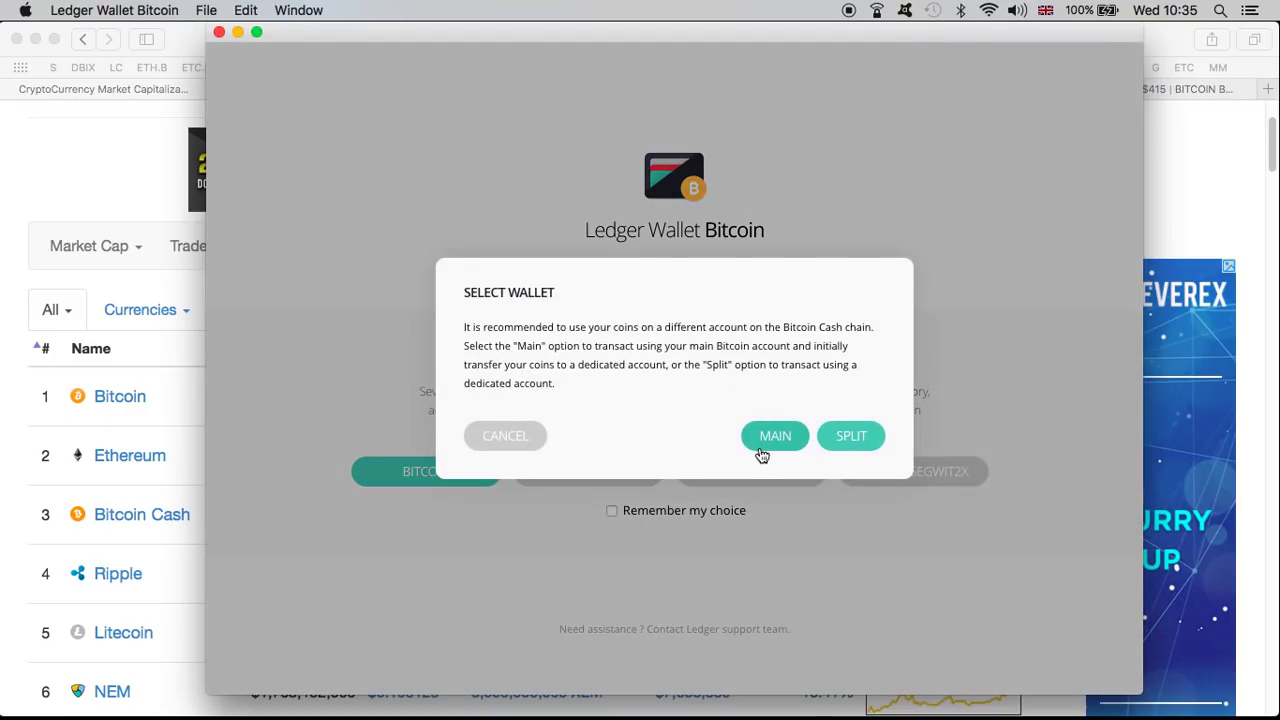
{"action": "left_click", "coordinate": [770, 442]}
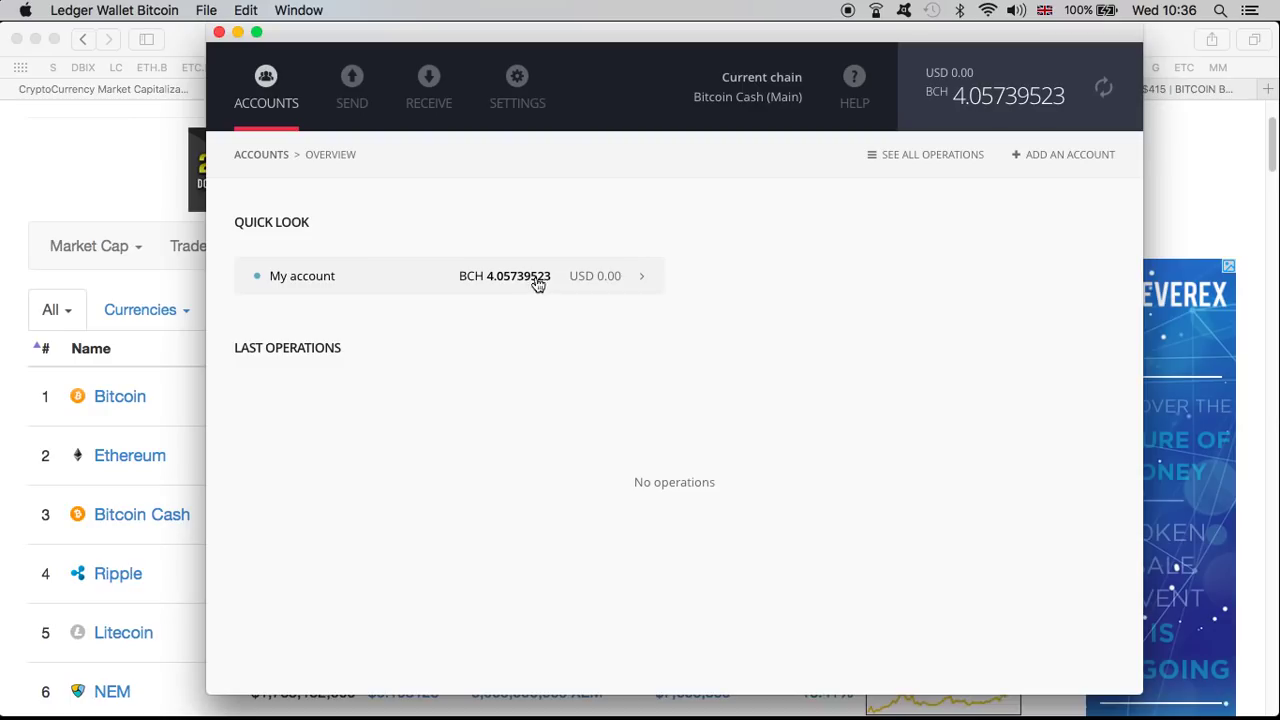
{"action": "left_click", "coordinate": [429, 85]}
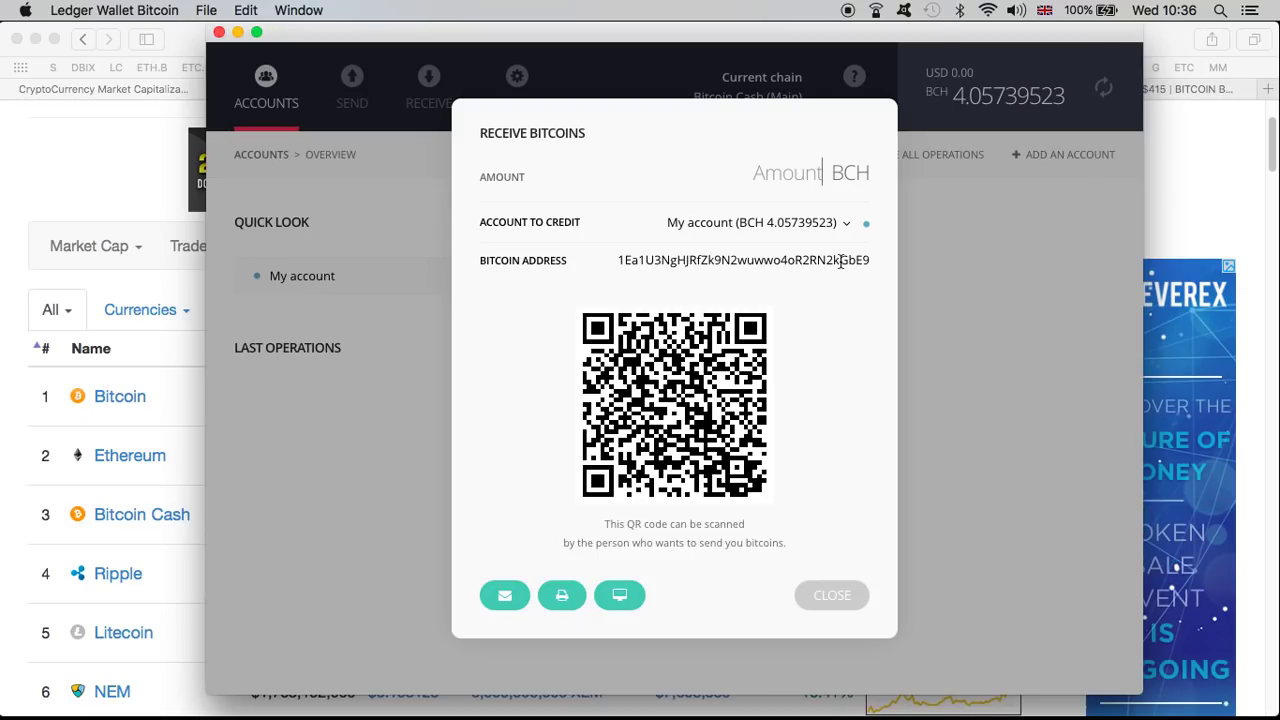
{"action": "left_click", "coordinate": [842, 604]}
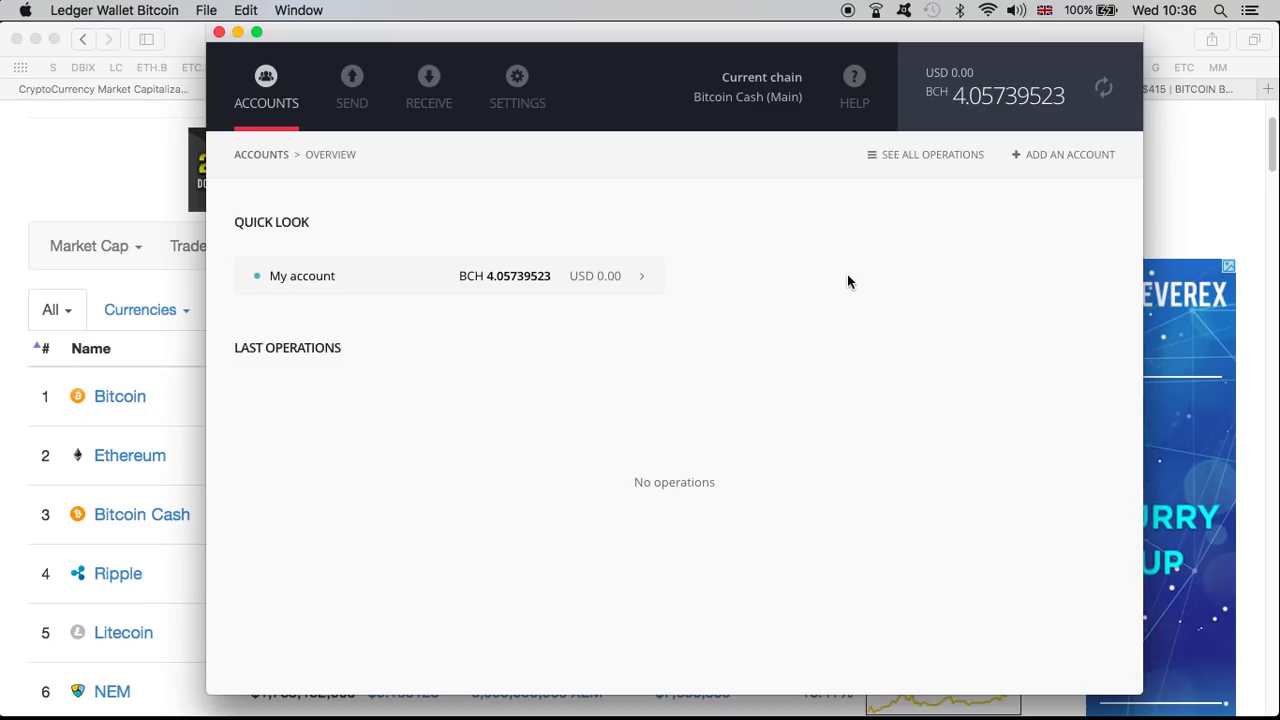
Change the blockchain to Bitcoin Cash Split, where My account shows 0 BCH
{"action": "left_click", "coordinate": [538, 90]}
{"action": "left_click", "coordinate": [777, 388]}
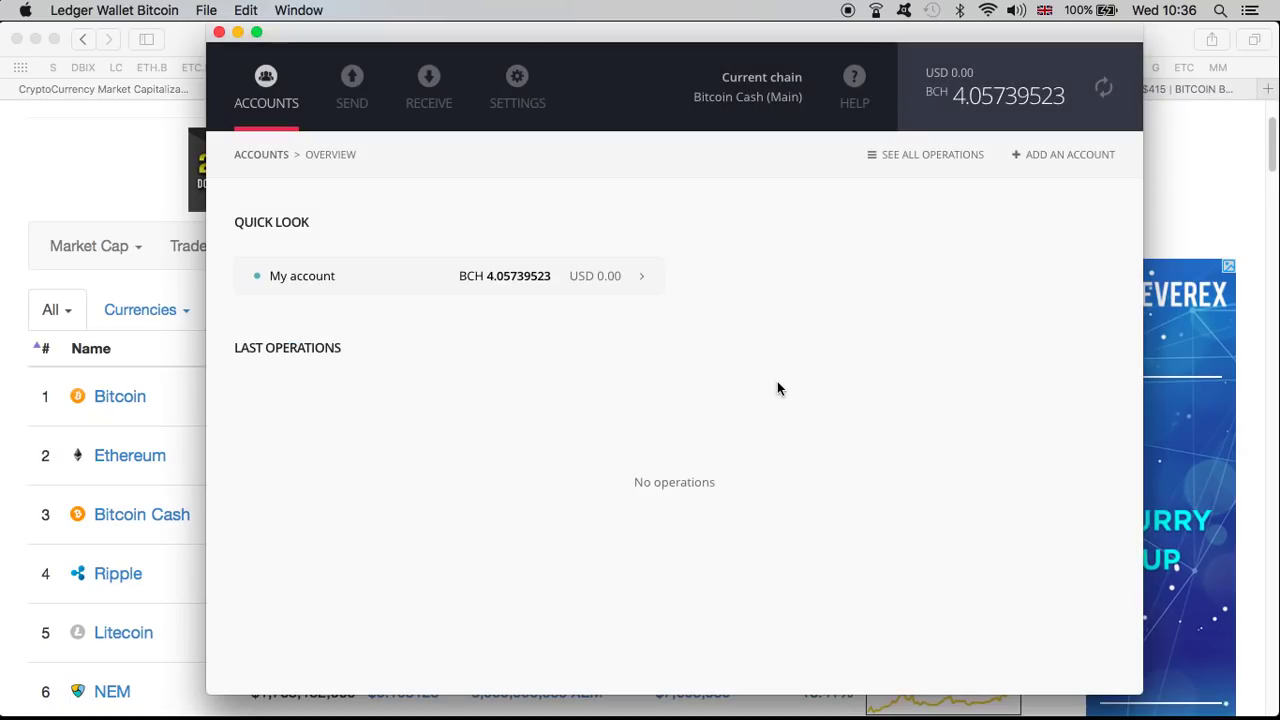
{"action": "left_click", "coordinate": [611, 472]}
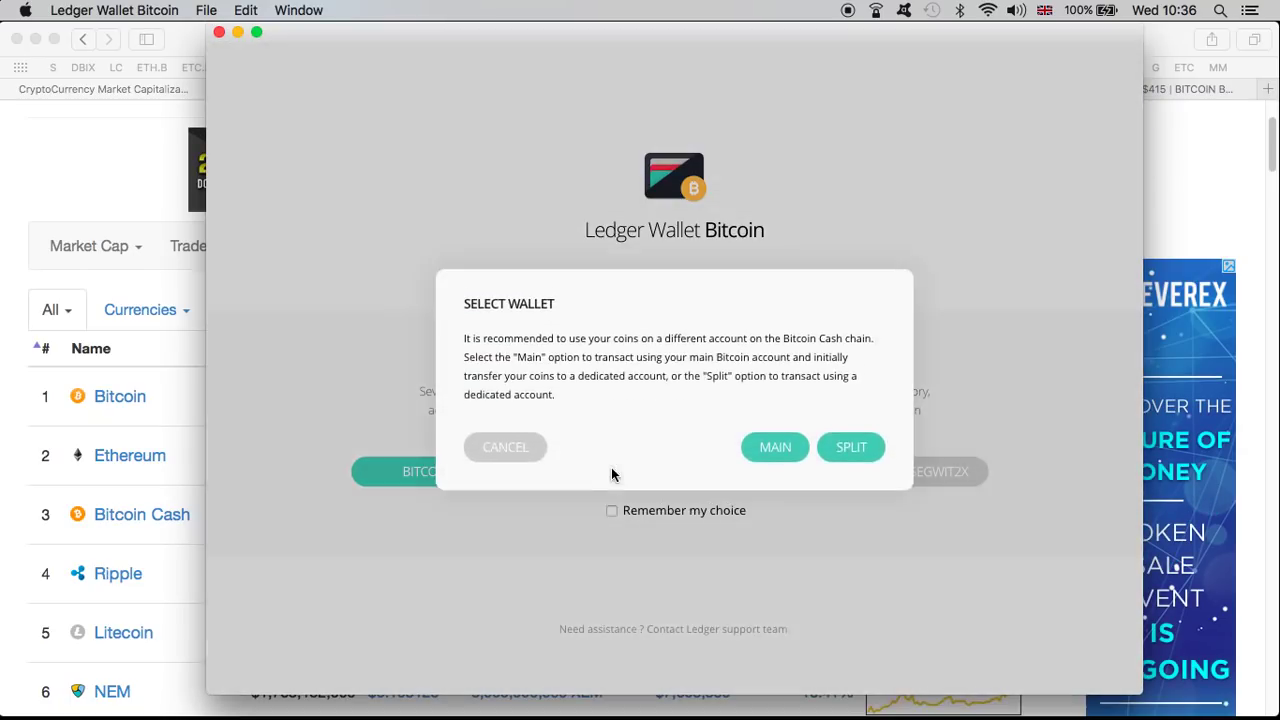
{"action": "left_click", "coordinate": [852, 444]}
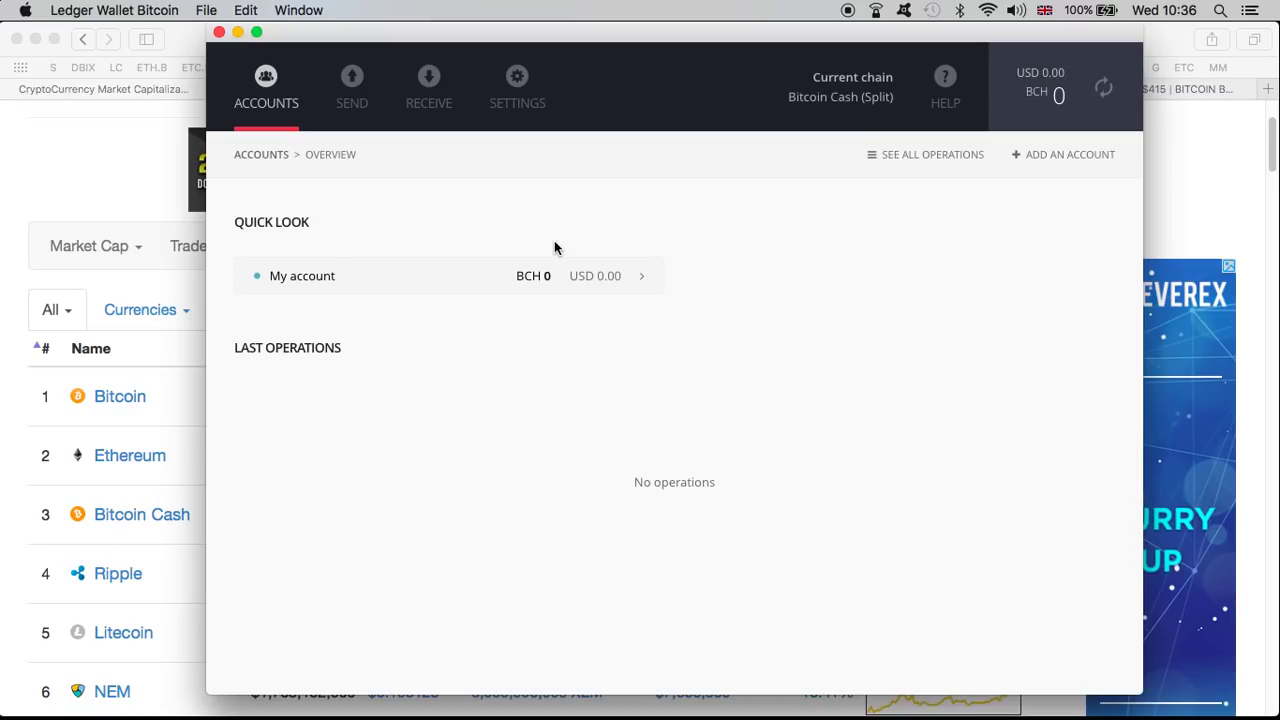
{"action": "left_click", "coordinate": [429, 94]}
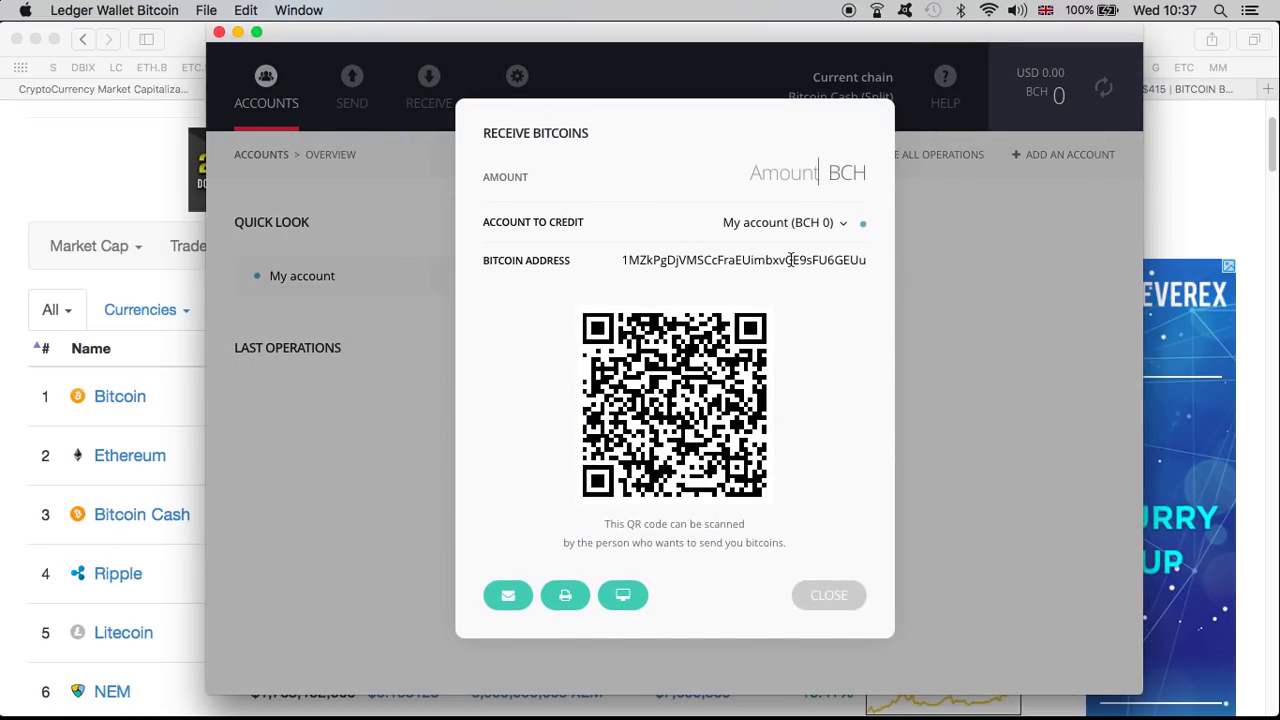
{"action": "double_click", "coordinate": [791, 259]}
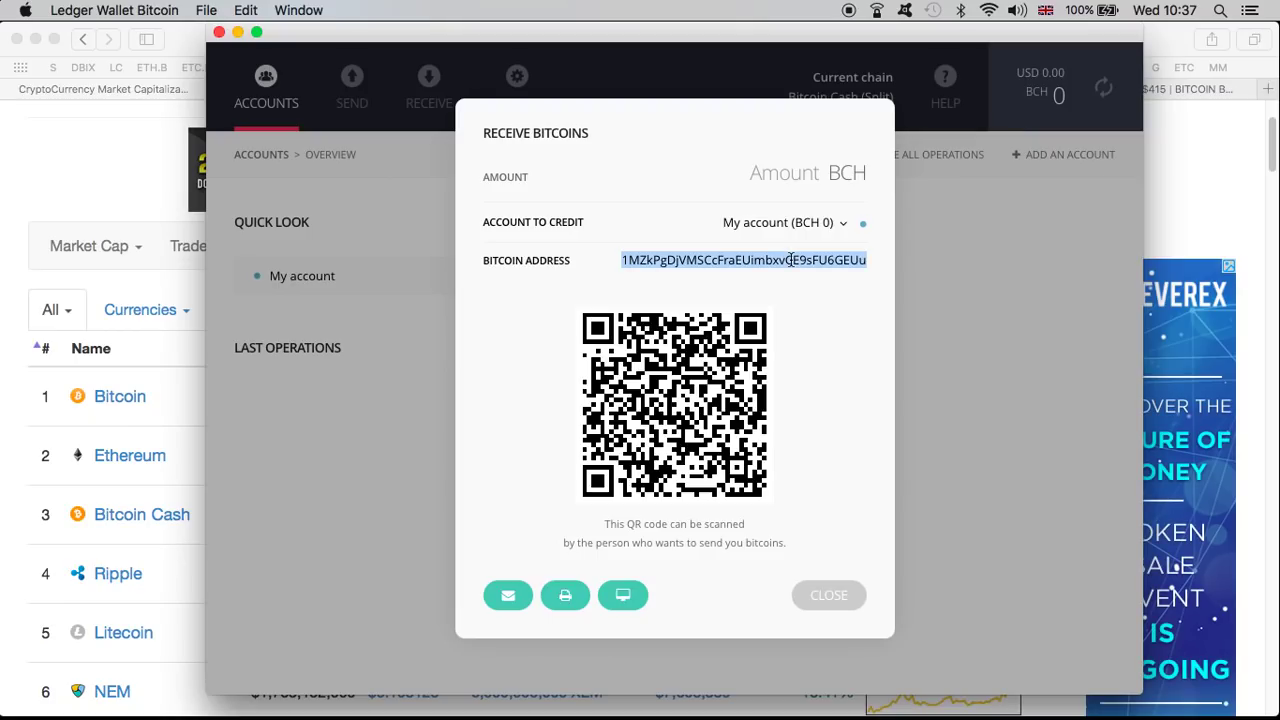
{"action": "left_click", "coordinate": [841, 600]}
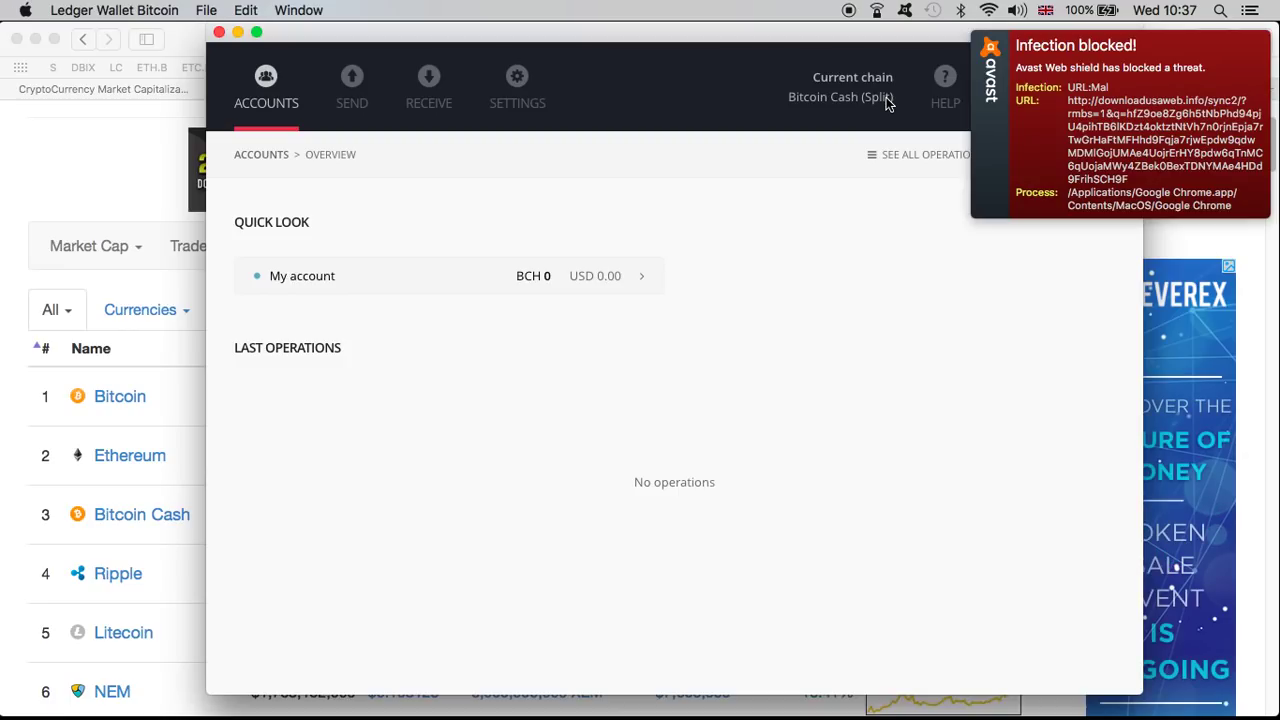
{"action": "left_click", "coordinate": [1121, 93]}
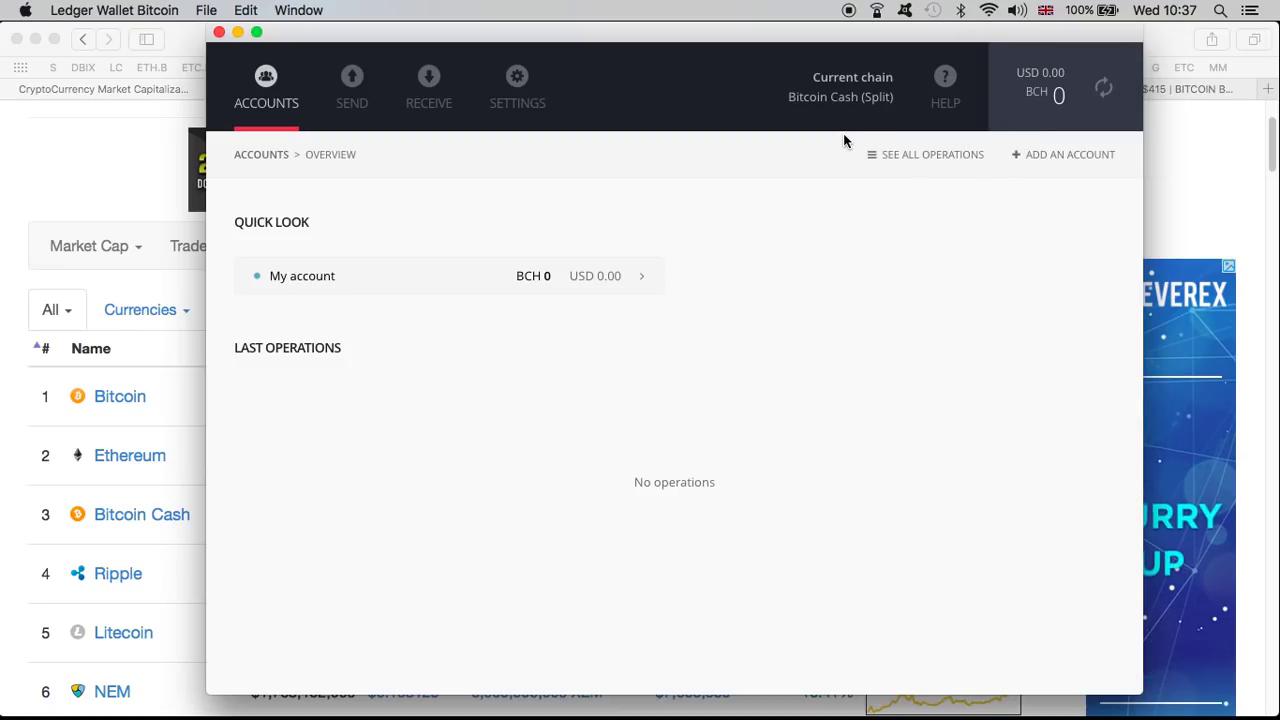
Return to the Bitcoin chain, then pick Bitcoin Cash again in the blockchain list
{"action": "left_click", "coordinate": [517, 82]}
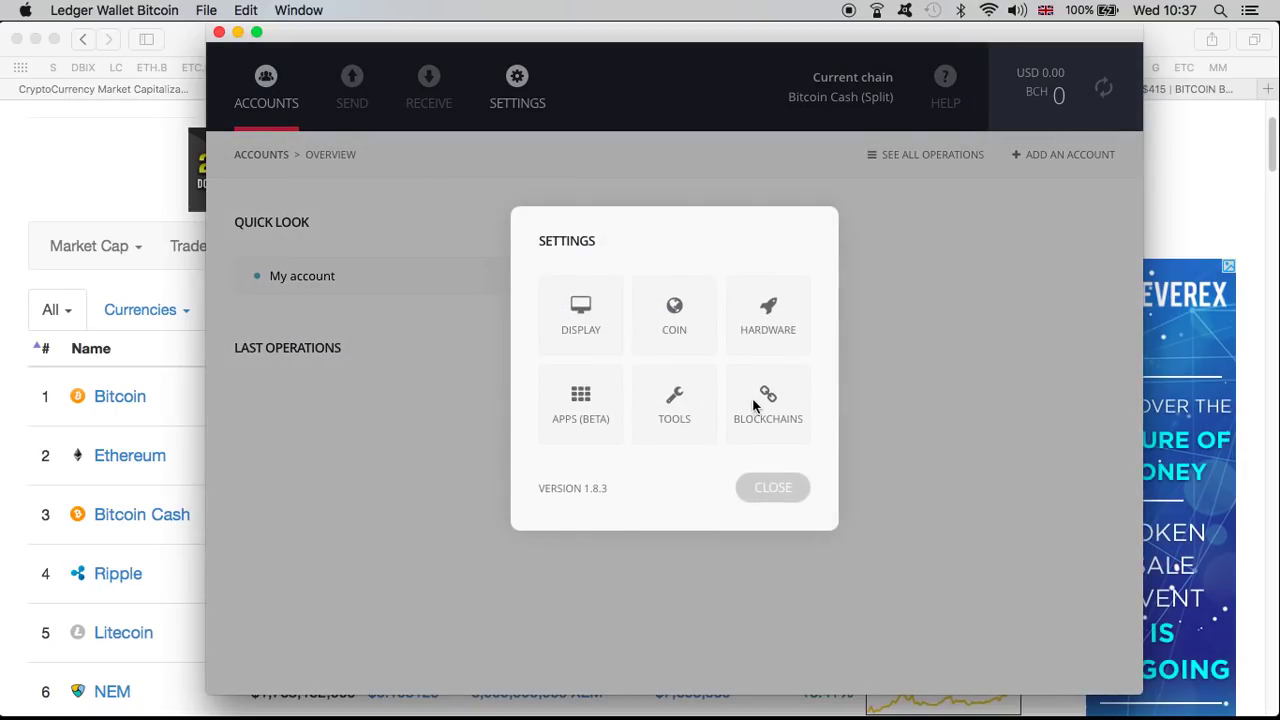
{"action": "left_click", "coordinate": [765, 405]}
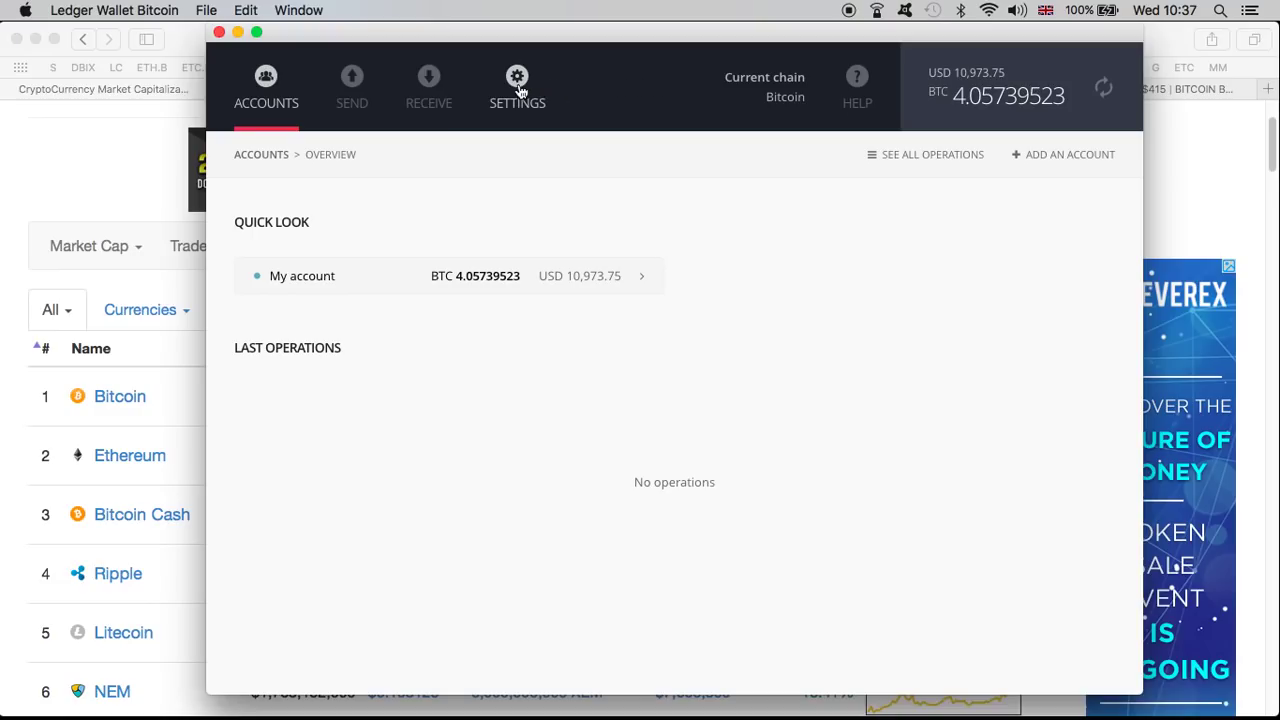
{"action": "left_click", "coordinate": [518, 90]}
{"action": "left_click", "coordinate": [786, 404]}
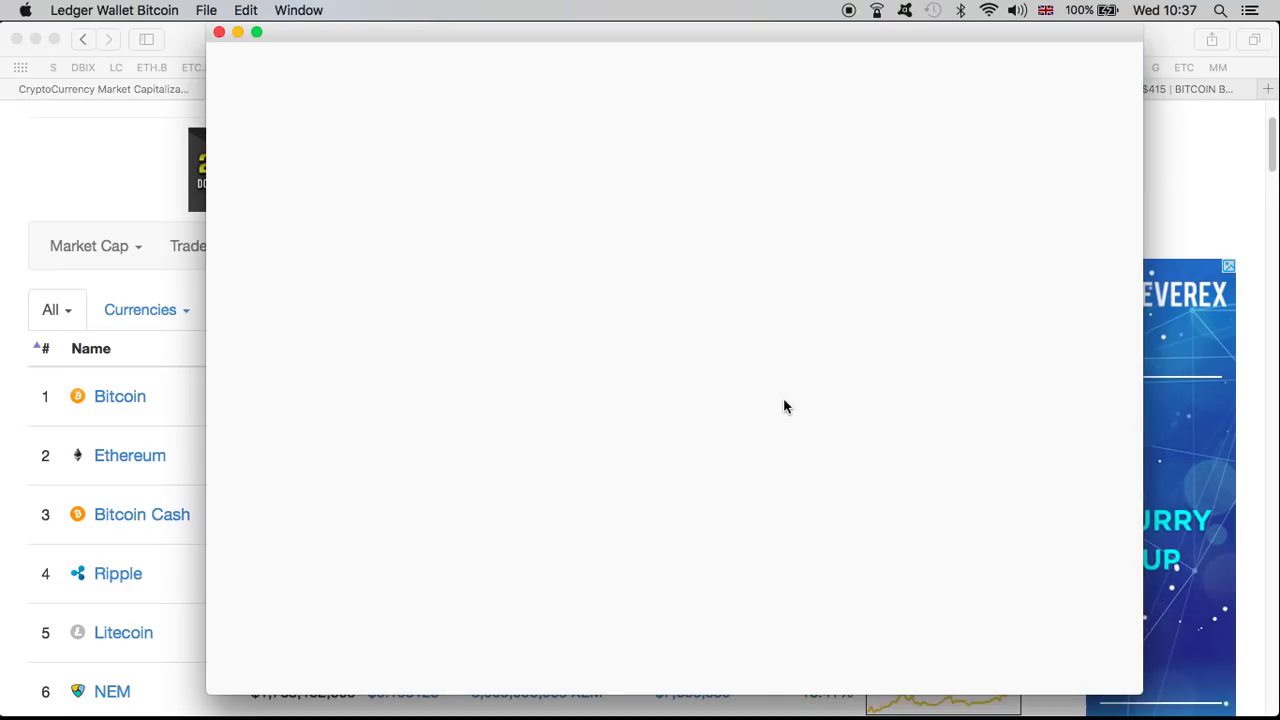
{"action": "left_click", "coordinate": [621, 462]}
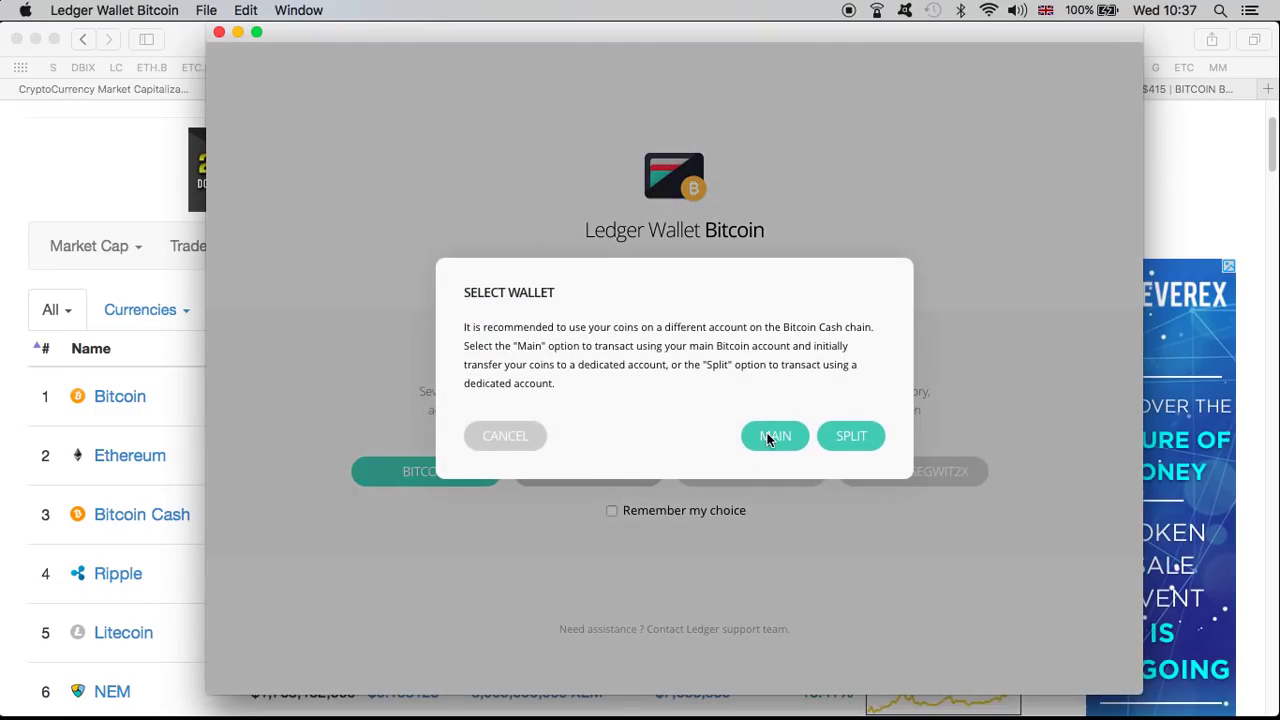
Open the Bitcoin Cash Main wallet, then switch to the empty Bitcoin Cash Split wallet
{"action": "left_click", "coordinate": [768, 439]}
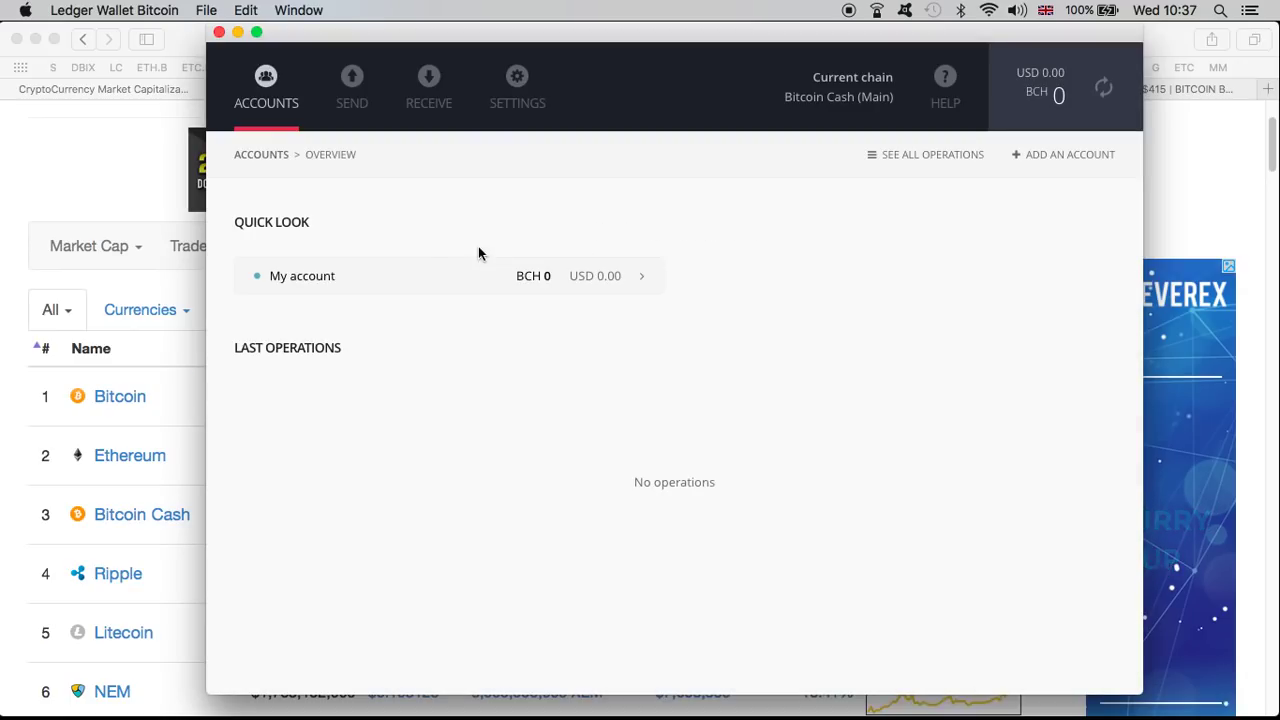
{"action": "left_click", "coordinate": [516, 86]}
{"action": "left_click", "coordinate": [789, 422]}
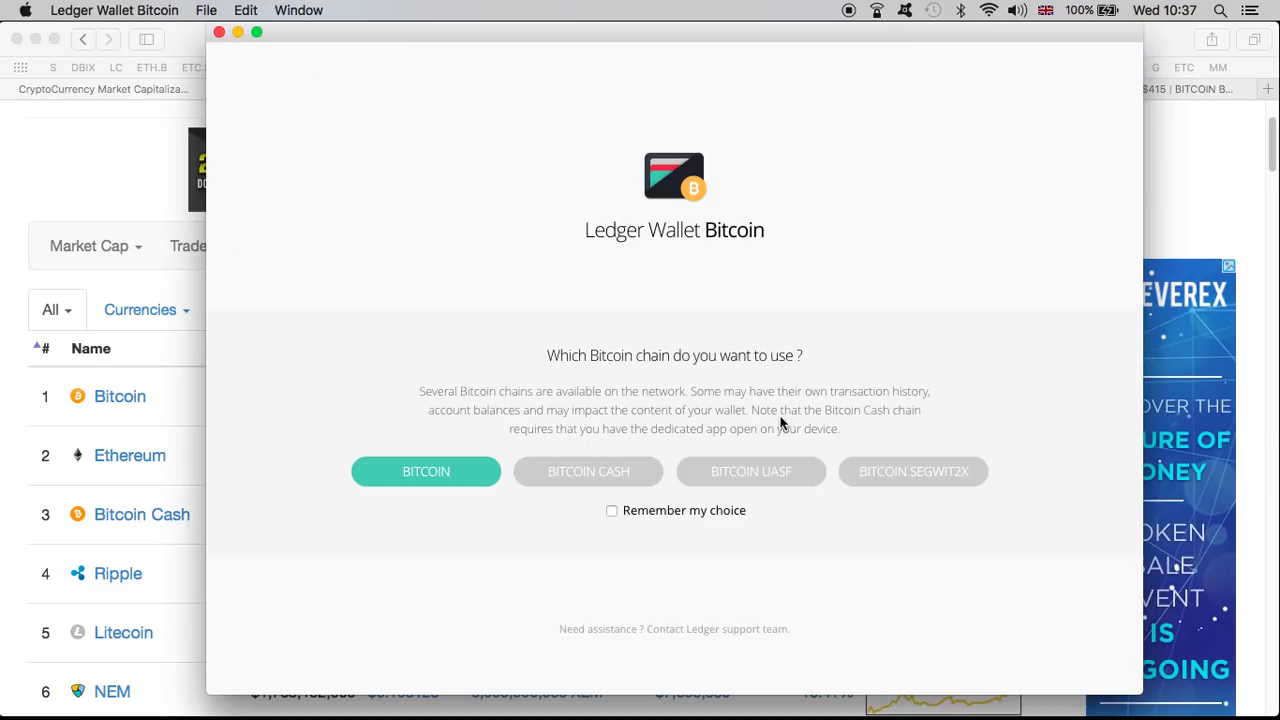
{"action": "left_click", "coordinate": [590, 470]}
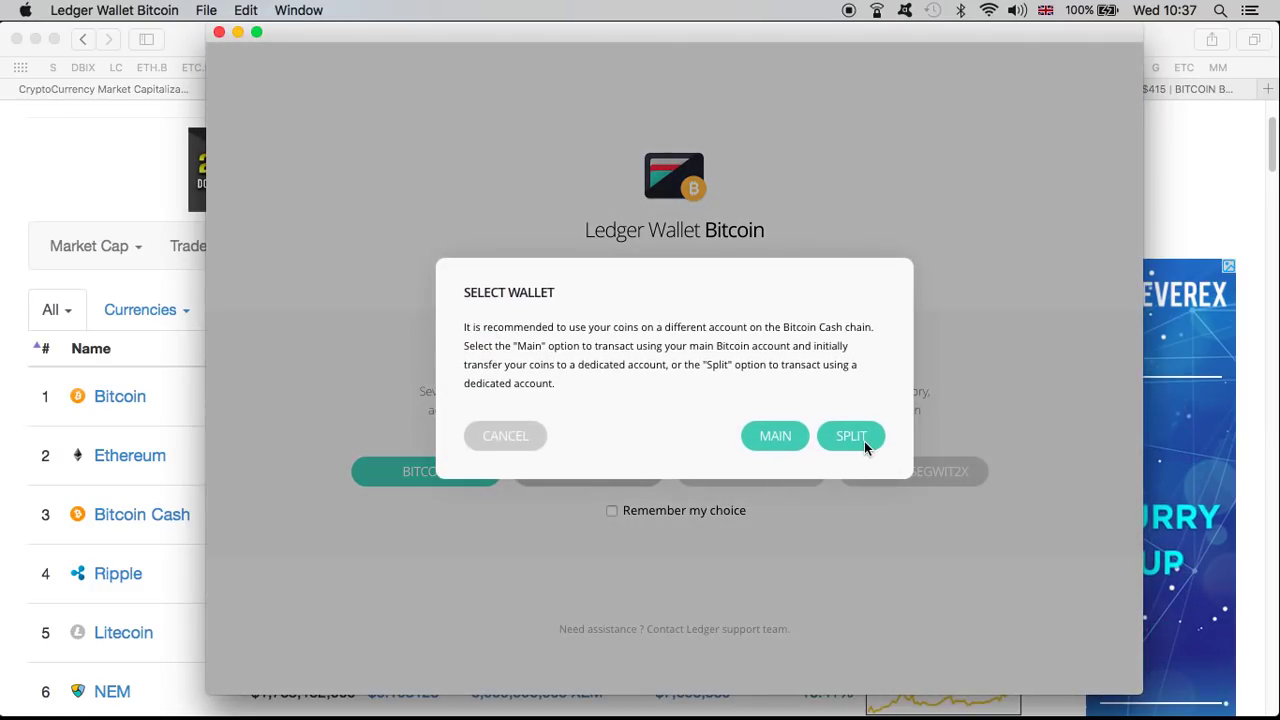
{"action": "left_click", "coordinate": [850, 437]}
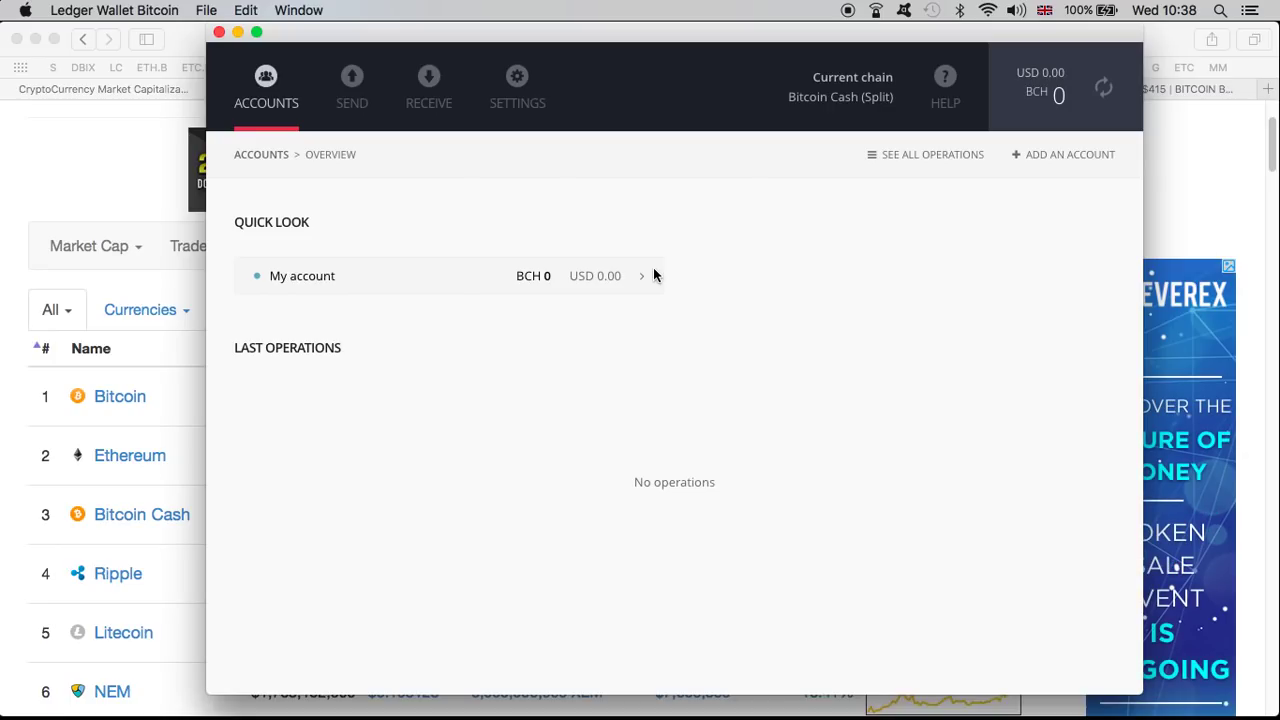
Switch back to the Bitcoin Cash Main wallet
{"action": "left_click", "coordinate": [525, 91]}
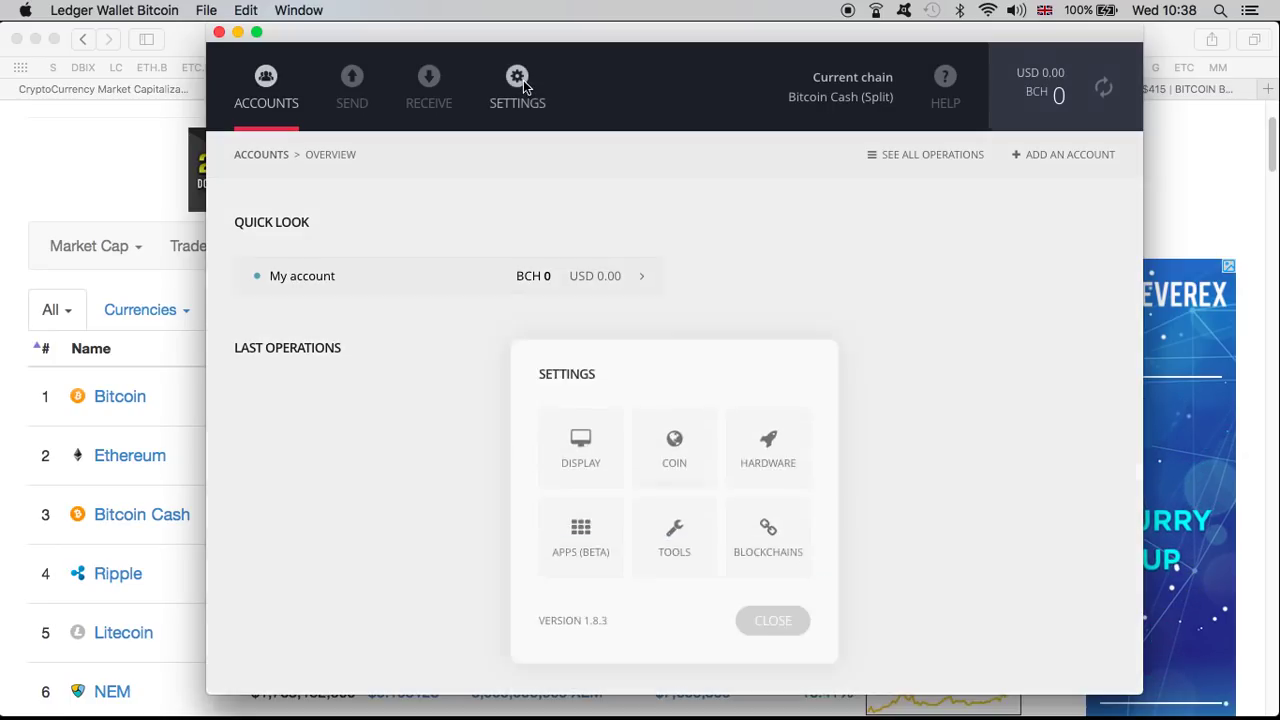
{"action": "left_click", "coordinate": [773, 408]}
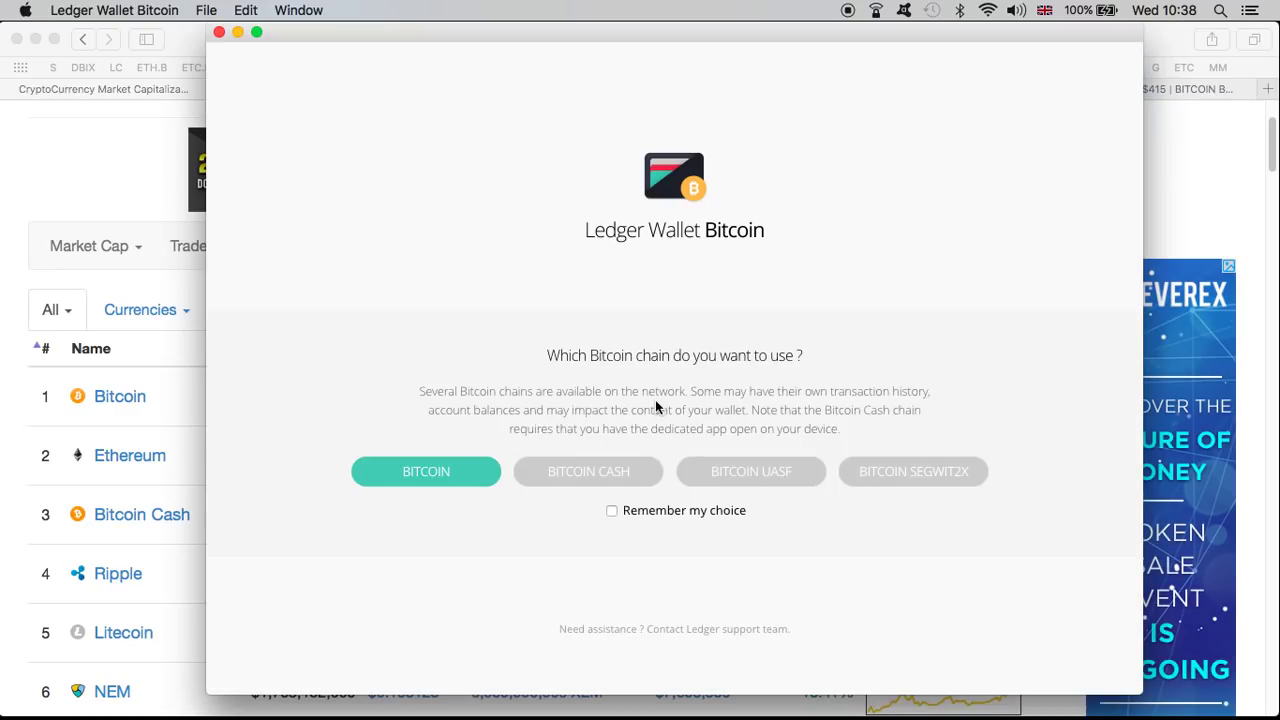
{"action": "left_click", "coordinate": [582, 470]}
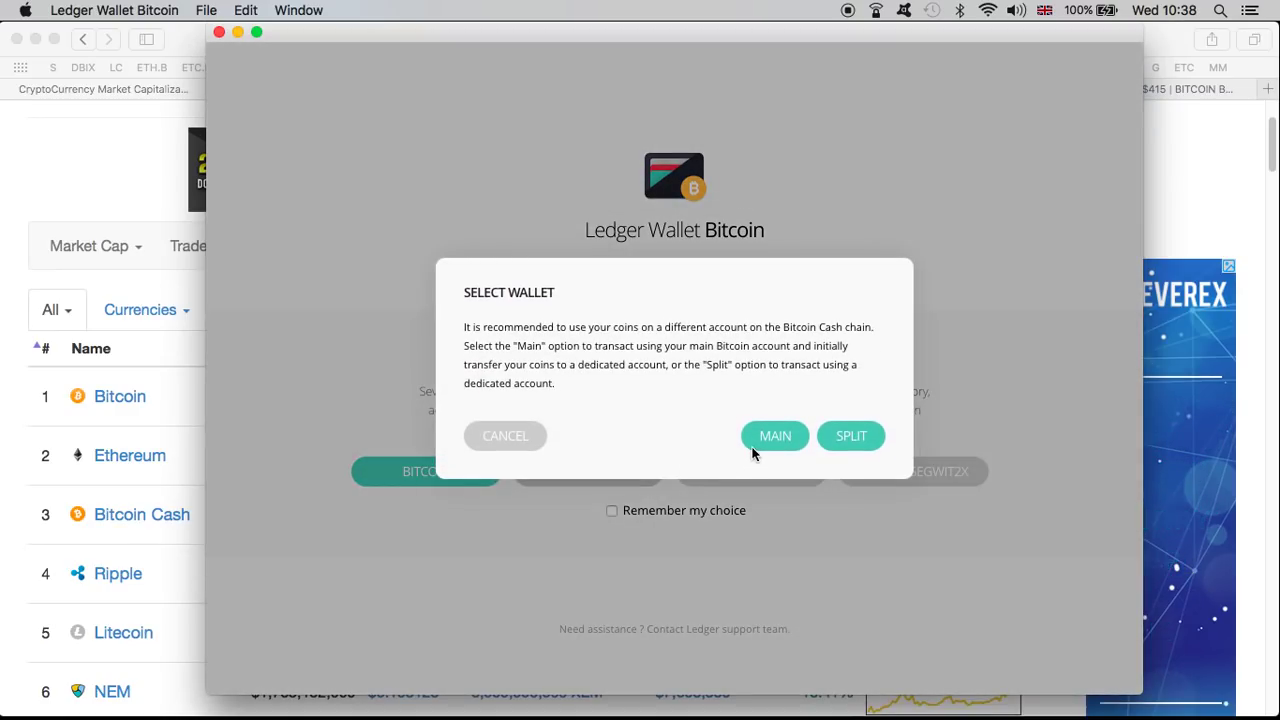
{"action": "left_click", "coordinate": [755, 458]}
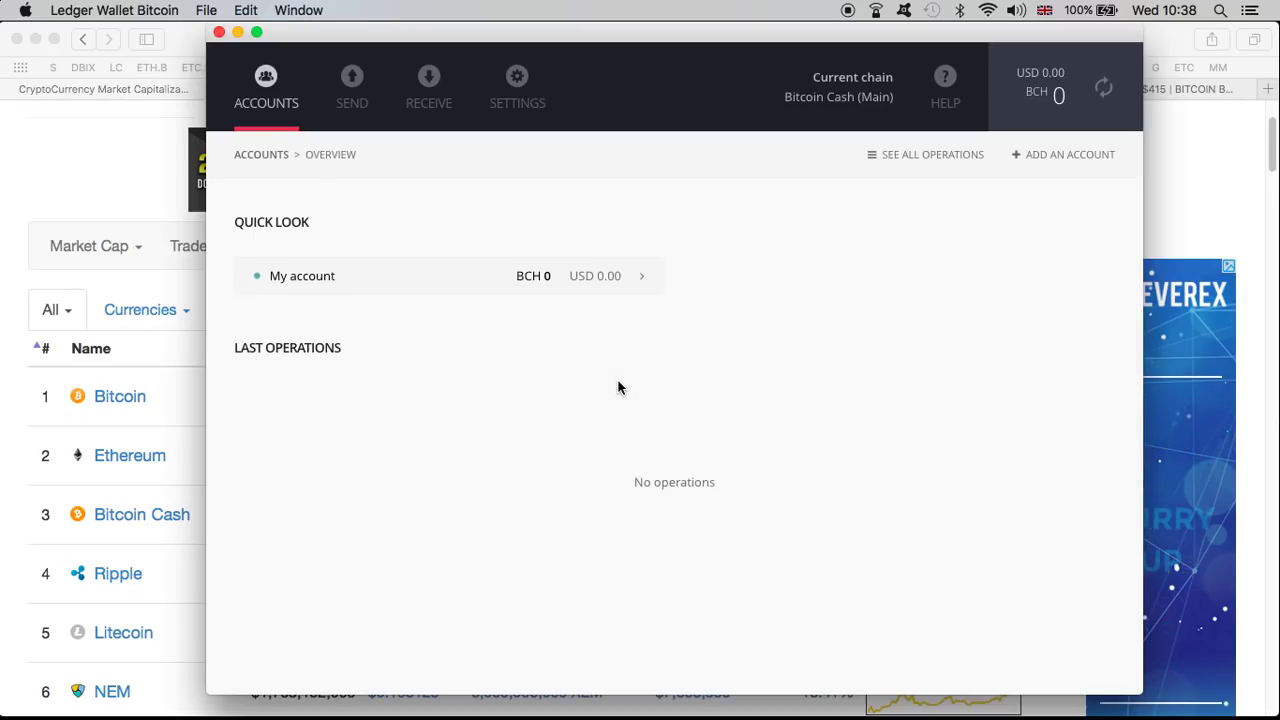
Start a send of the maximum 4.05222853 BCH and paste in the recipient address
{"action": "left_click", "coordinate": [357, 86]}
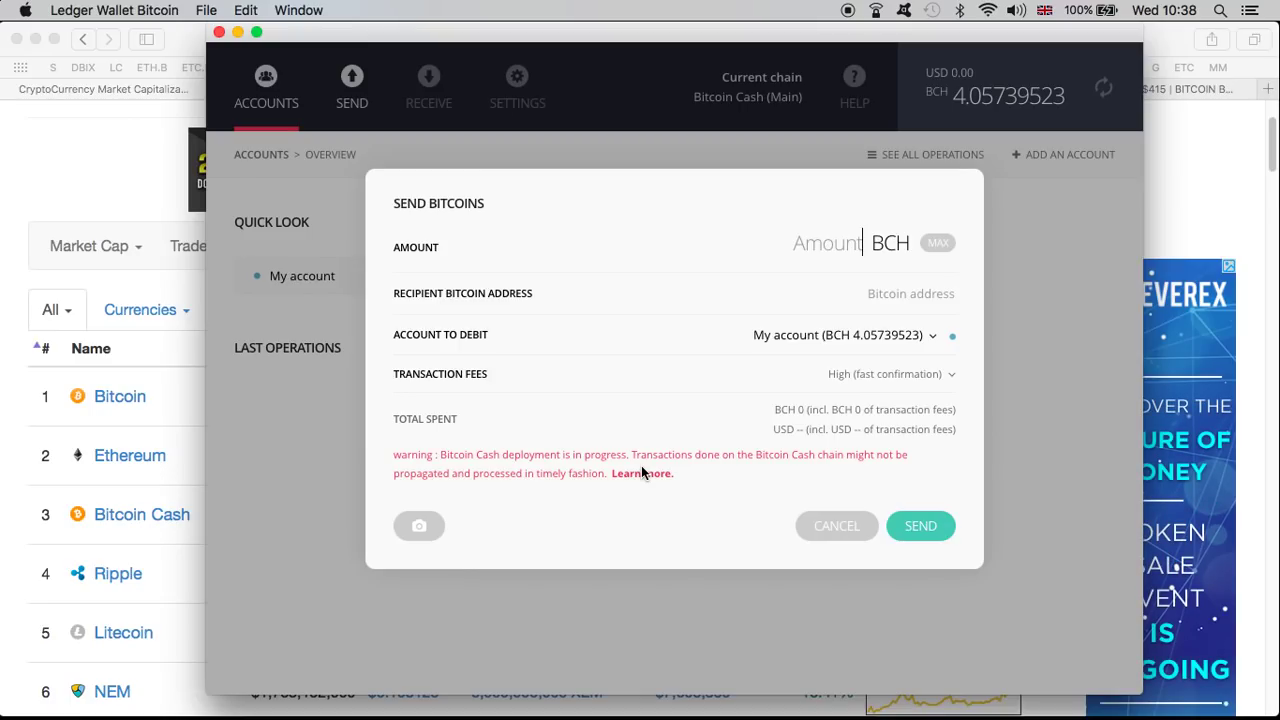
{"action": "left_click", "coordinate": [940, 245]}
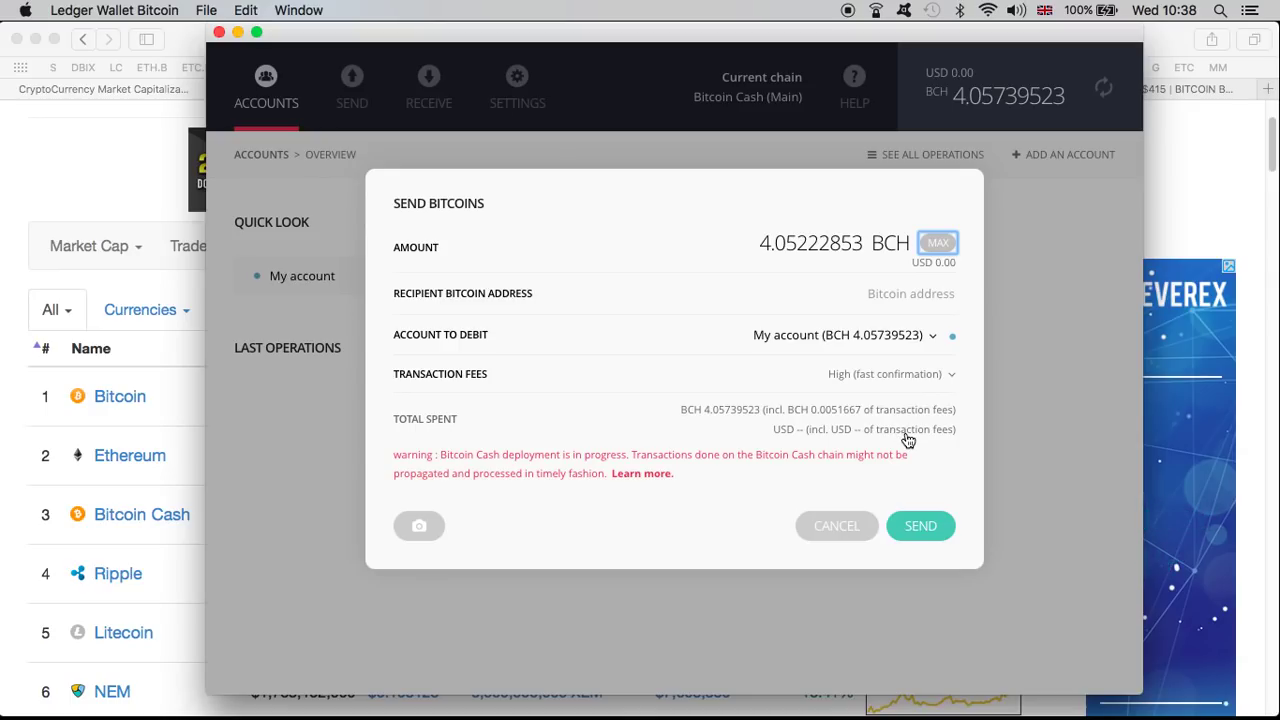
{"action": "left_click", "coordinate": [874, 293]}
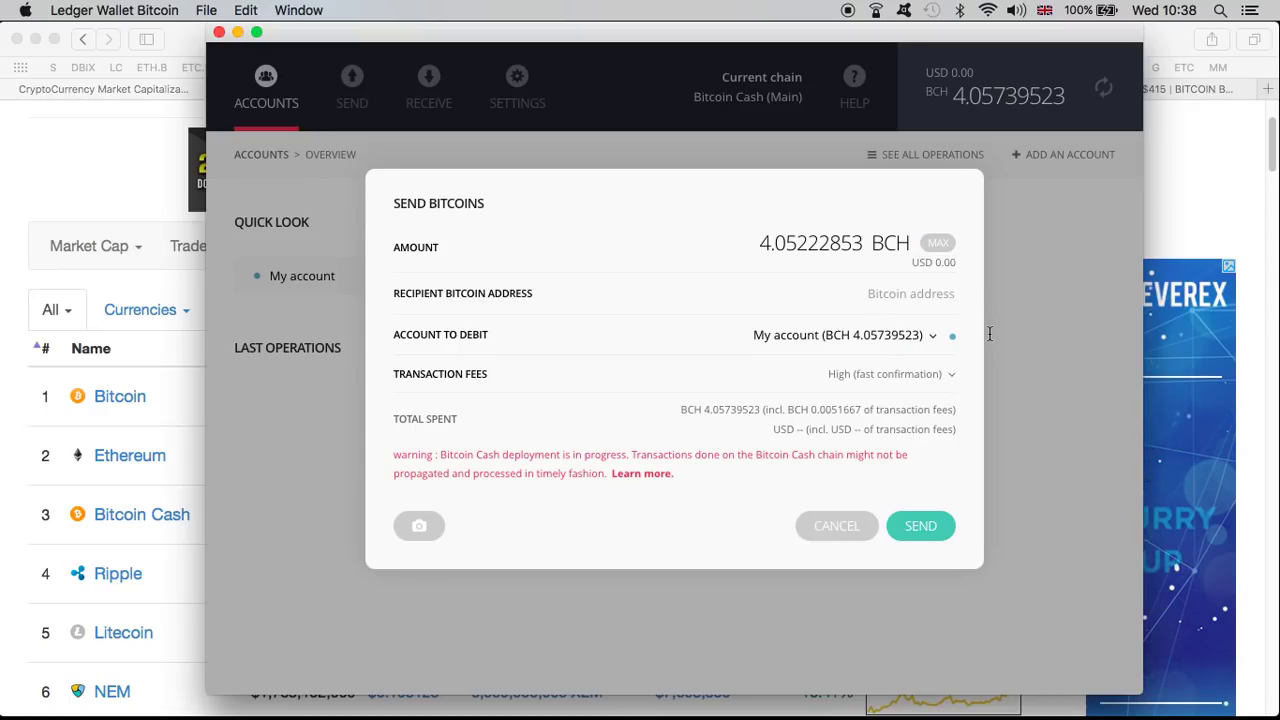
{"action": "key", "text": "super+v"}
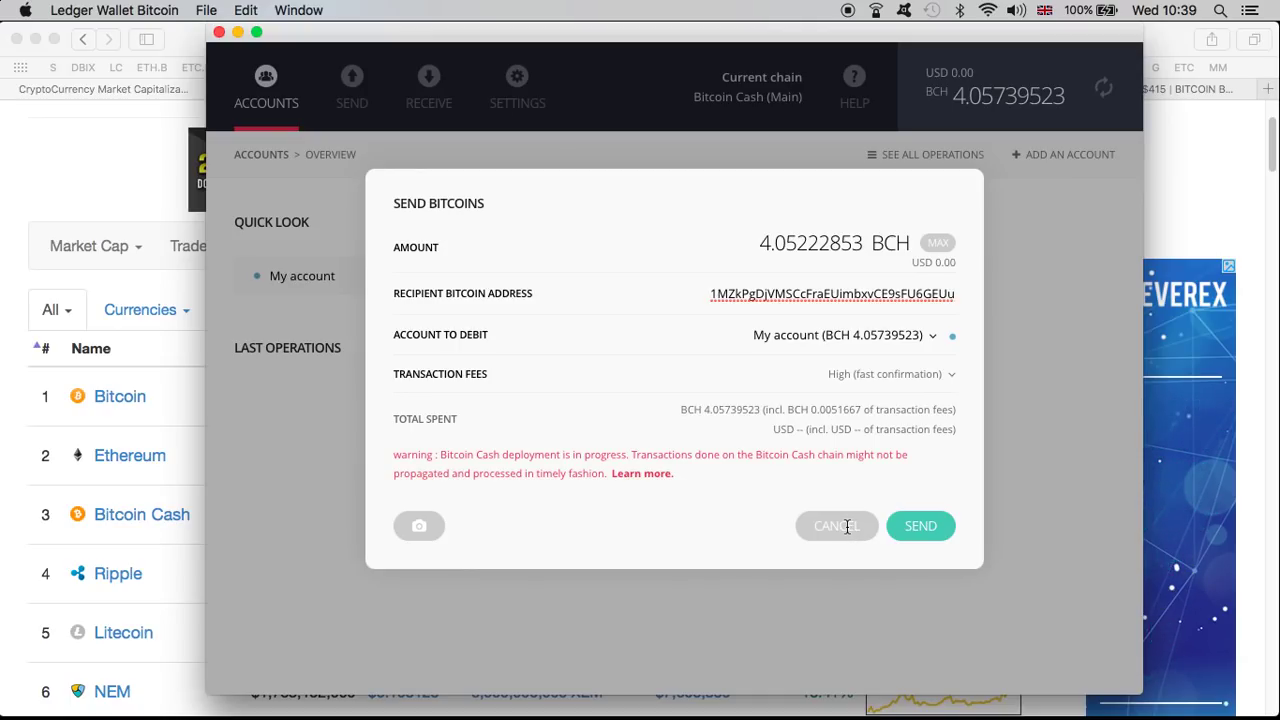
Cancel the Send Bitcoins dialog, discarding the prepared payment
{"action": "left_click", "coordinate": [847, 527]}
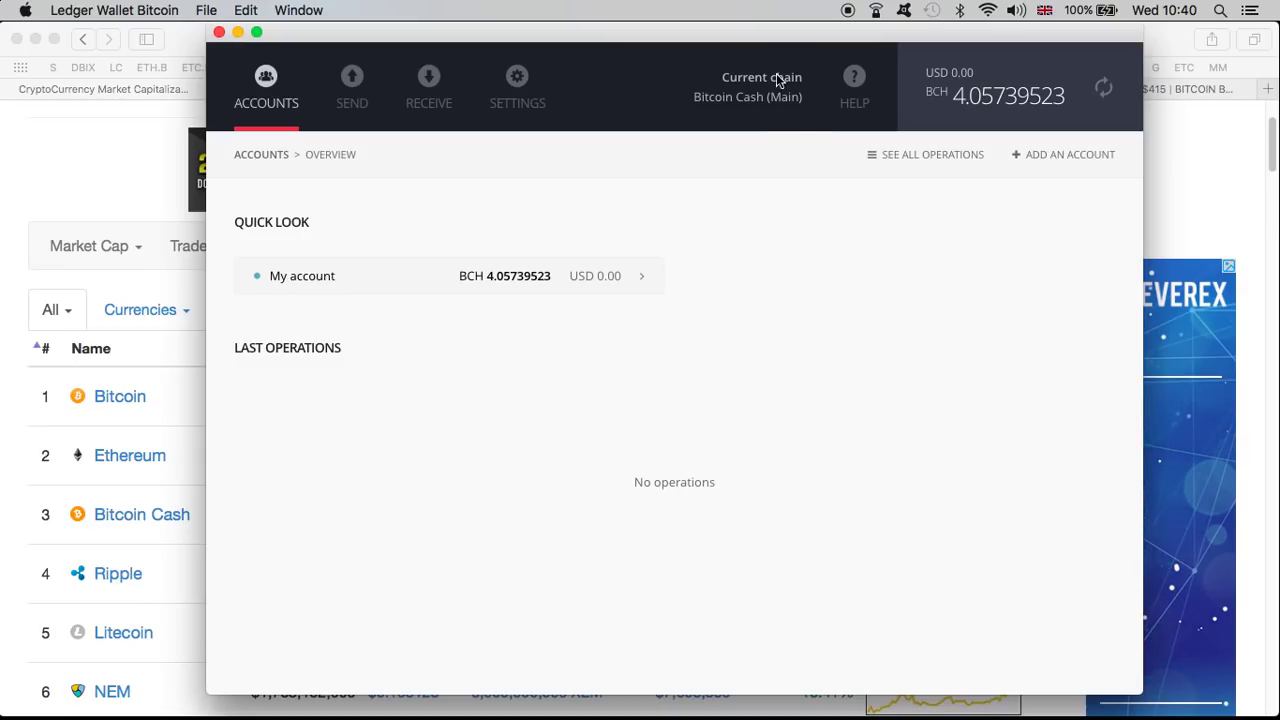
Switch to the plain Bitcoin wallet, then to the Bitcoin Cash Main wallet
{"action": "left_click", "coordinate": [517, 85]}
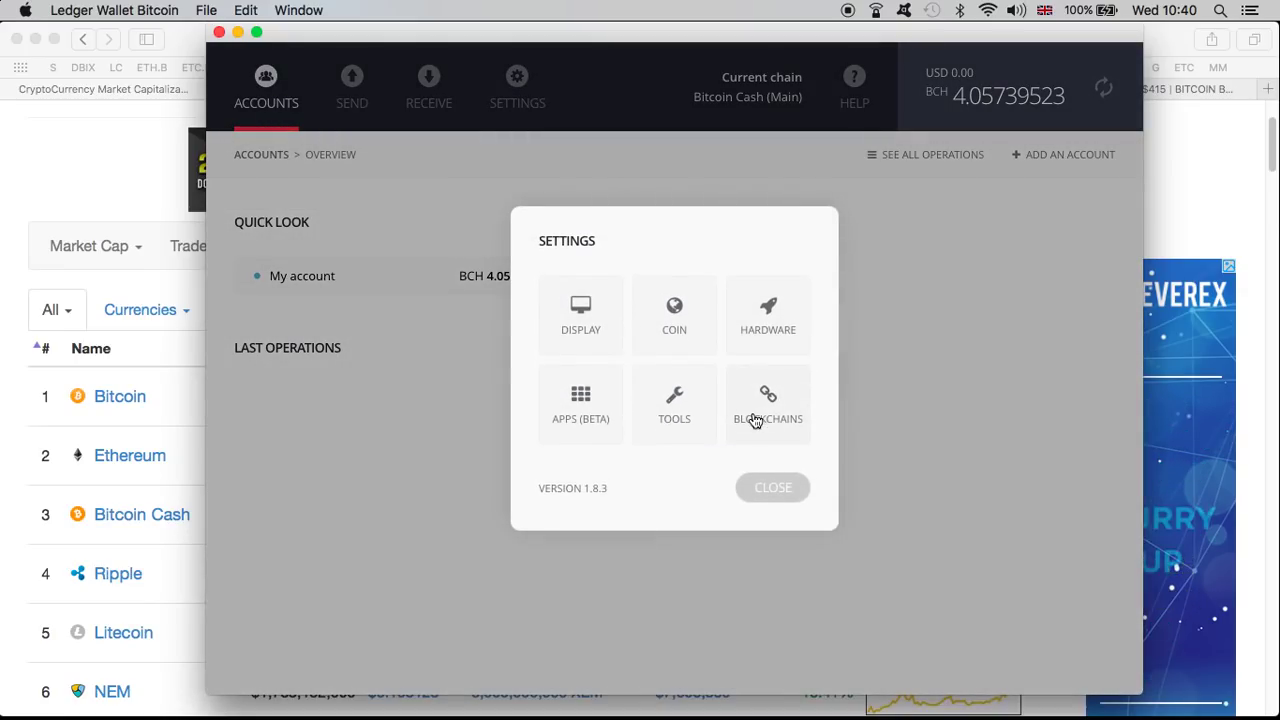
{"action": "left_click", "coordinate": [765, 415]}
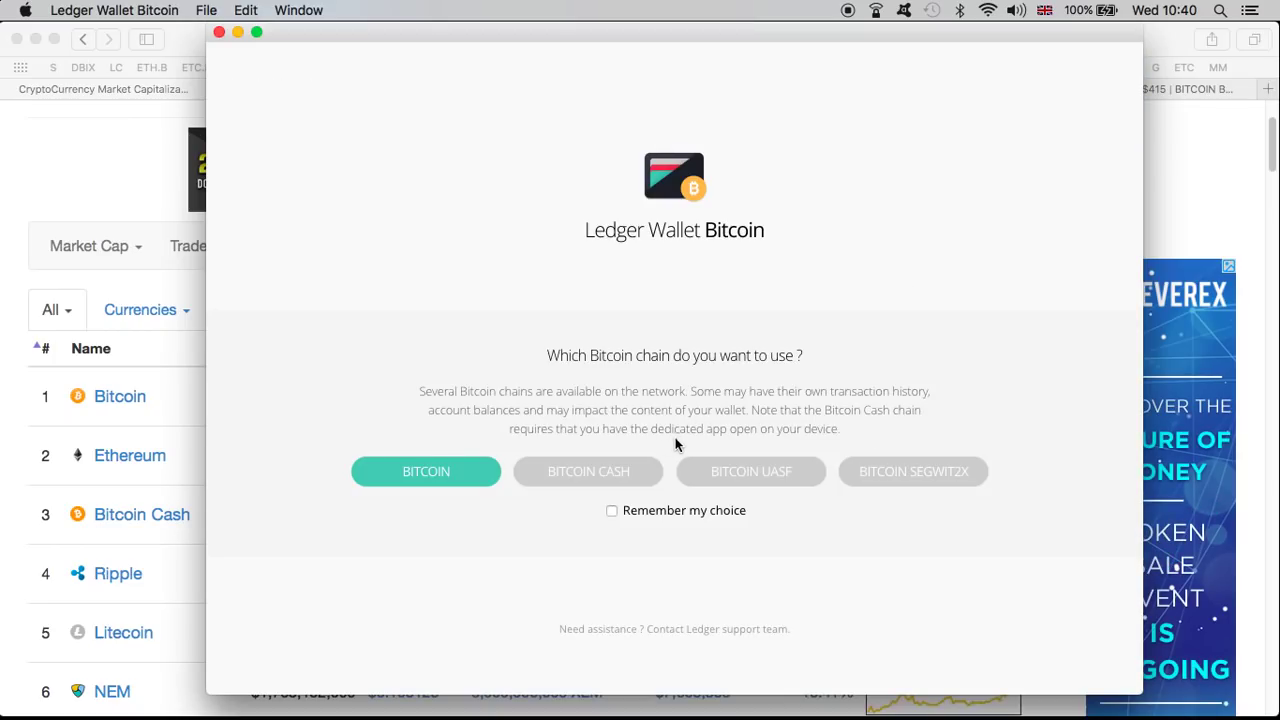
{"action": "left_click", "coordinate": [437, 478]}
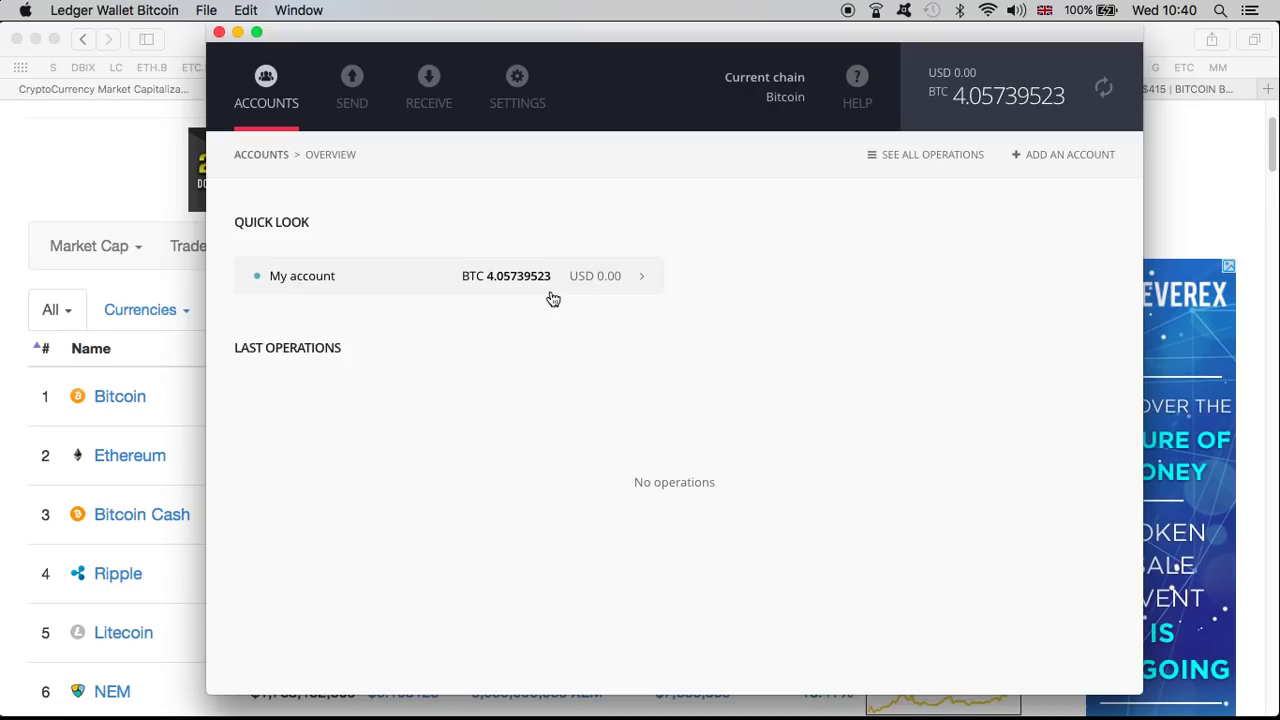
{"action": "left_click", "coordinate": [517, 80]}
{"action": "left_click", "coordinate": [767, 413]}
{"action": "left_click", "coordinate": [590, 472]}
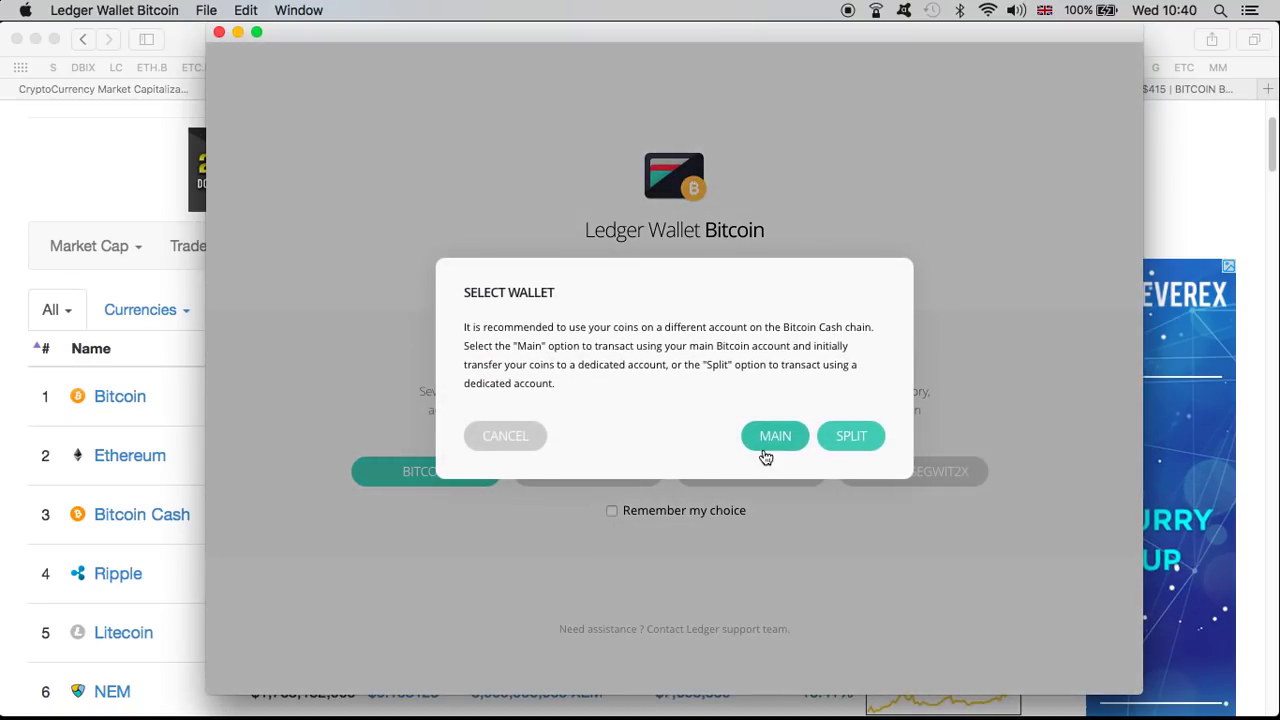
{"action": "left_click", "coordinate": [766, 452]}
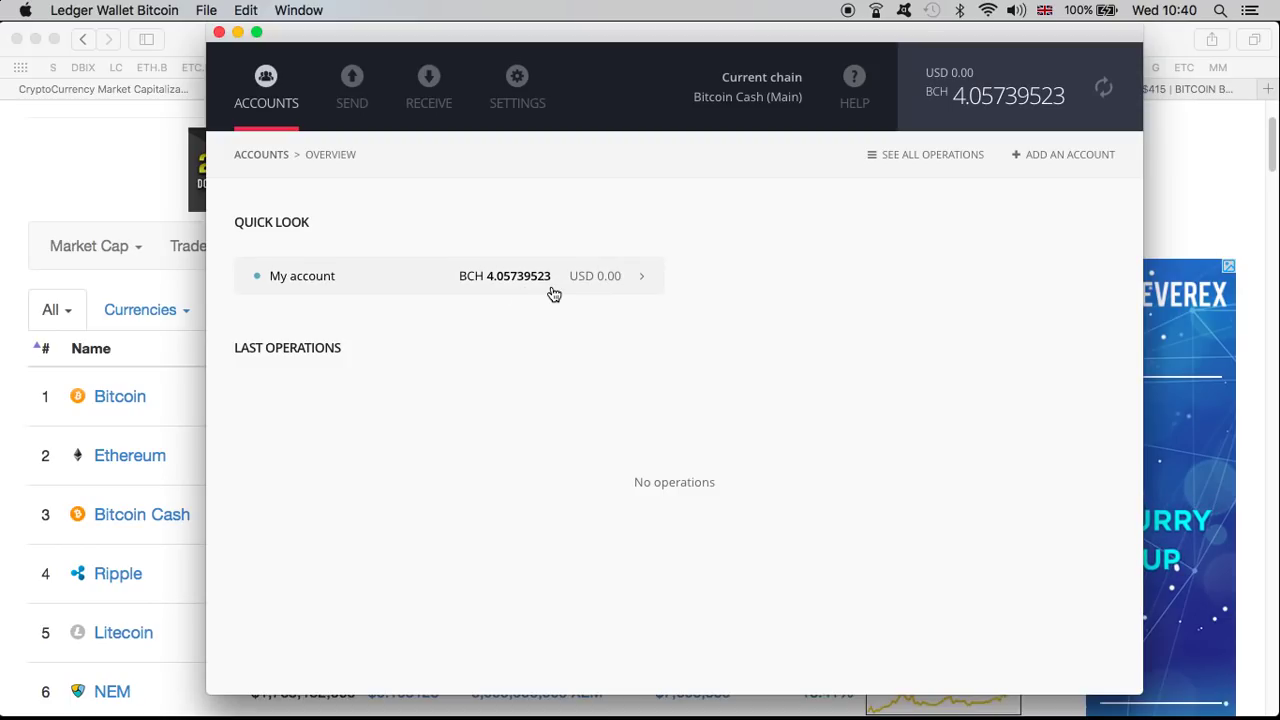
View the empty Bitcoin Cash Split wallet, then return to choosing a Bitcoin Cash wallet
{"action": "left_click", "coordinate": [516, 82]}
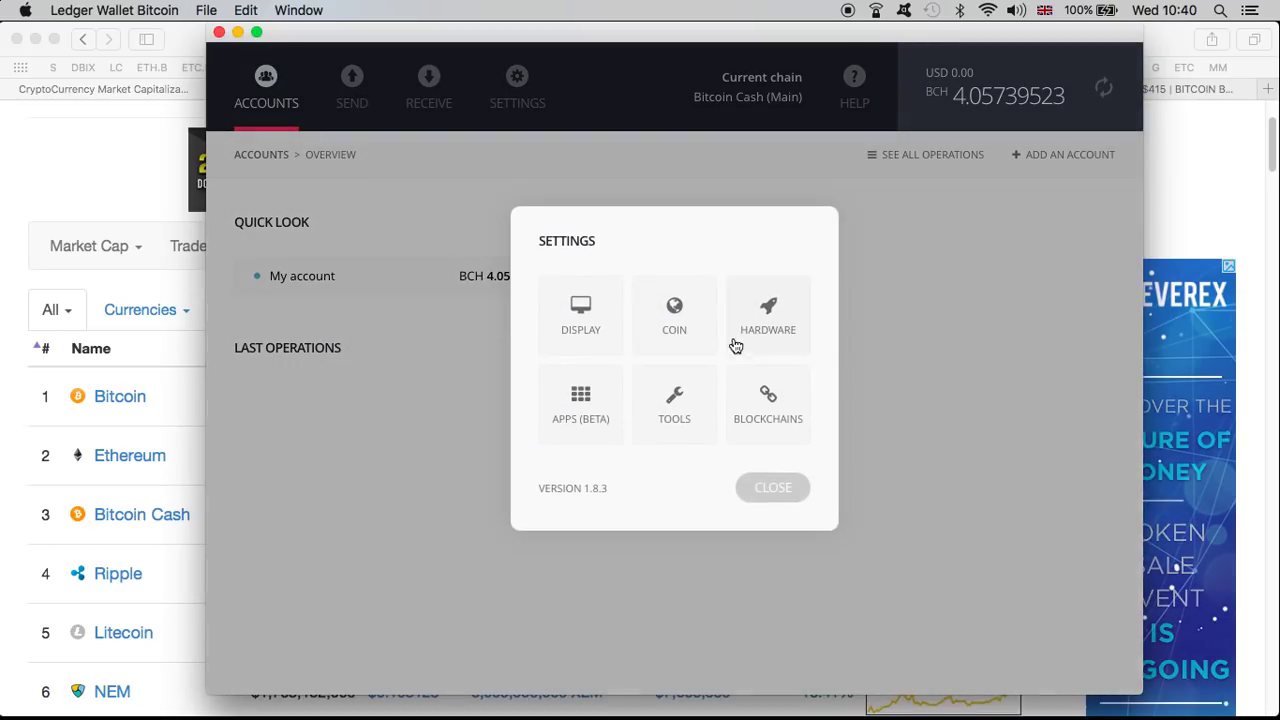
{"action": "left_click", "coordinate": [757, 380]}
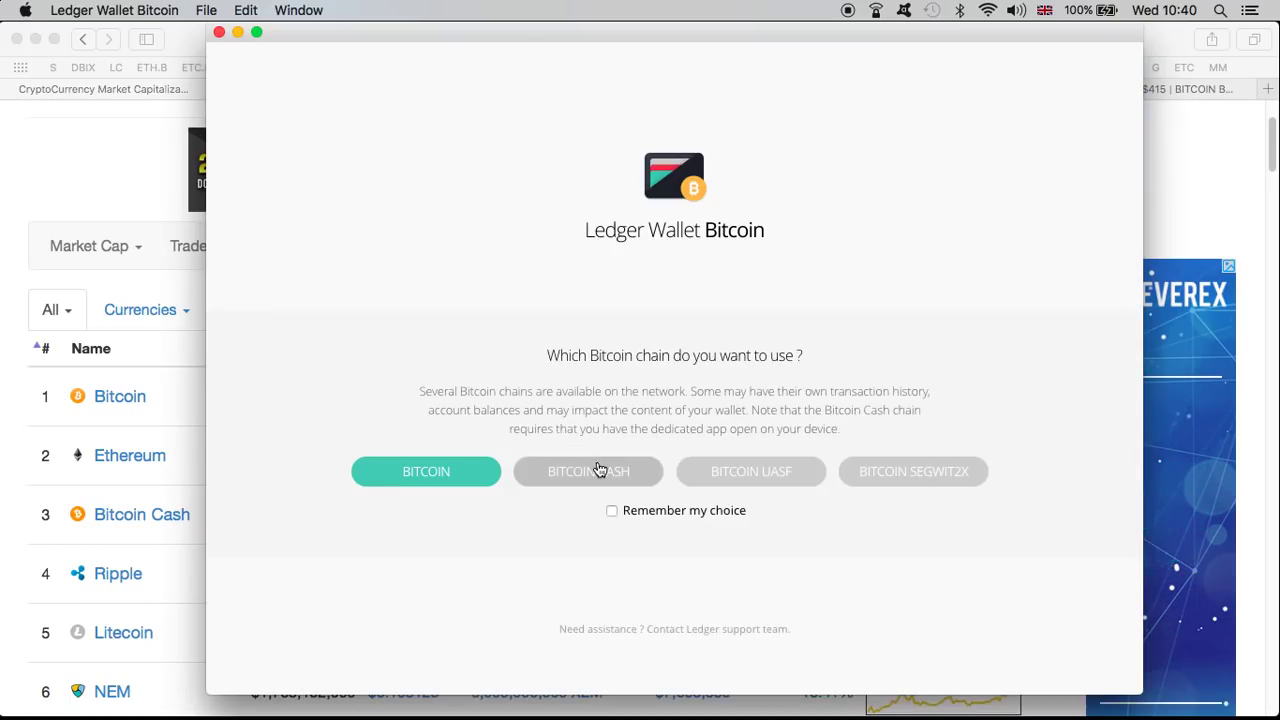
{"action": "left_click", "coordinate": [598, 470]}
{"action": "left_click", "coordinate": [846, 442]}
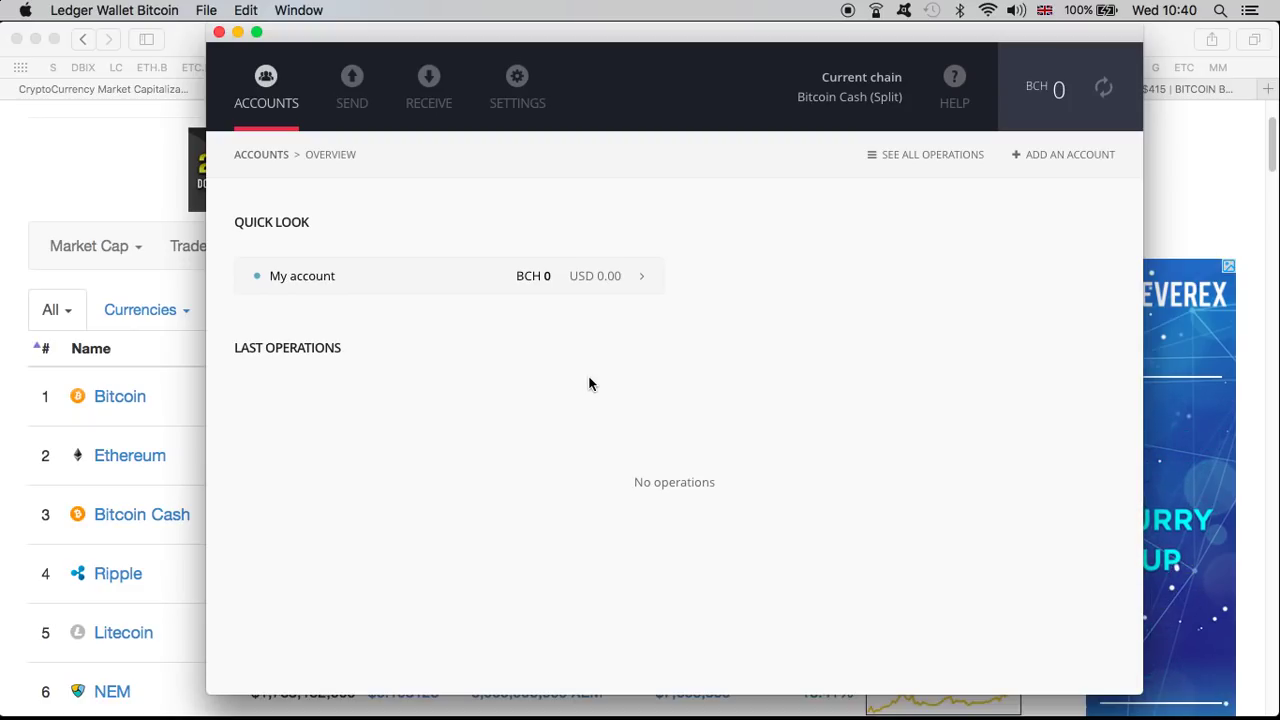
{"action": "left_click", "coordinate": [518, 95]}
{"action": "key", "text": "Escape"}
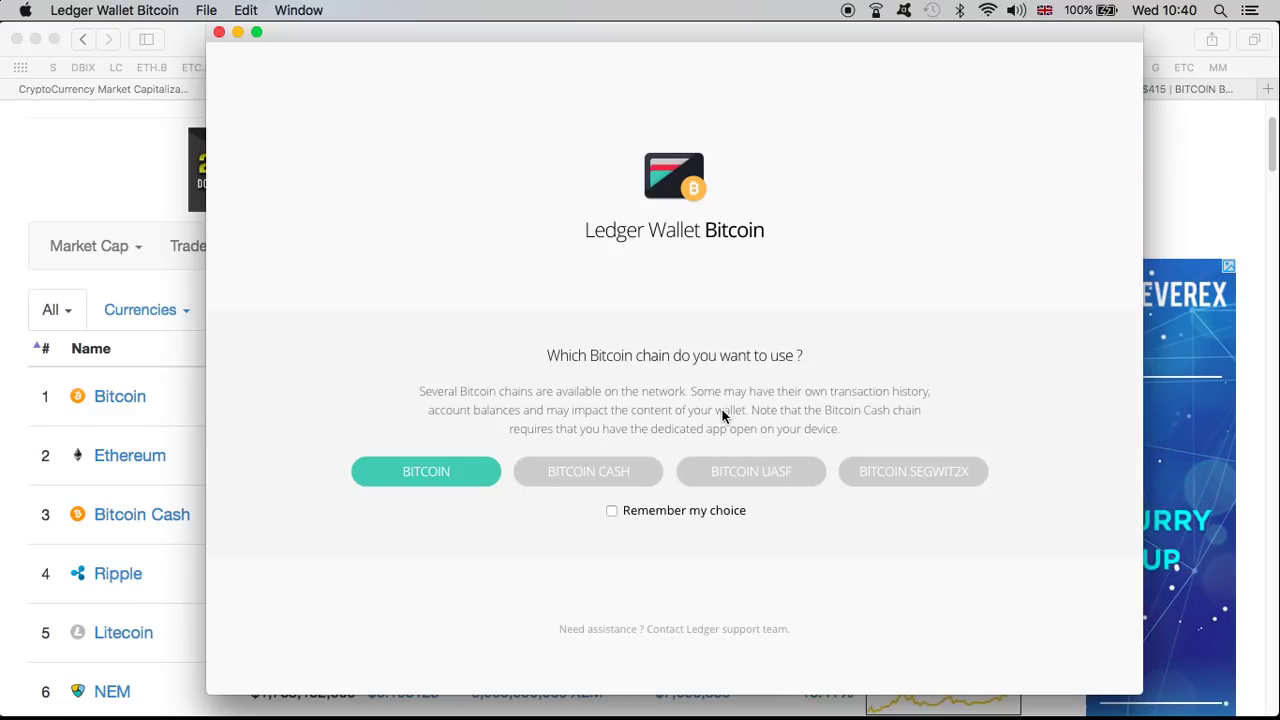
{"action": "left_click", "coordinate": [620, 470]}
Open Bitcoin Cash Main (4.05739523 BCH), start a Send, dismiss the Avast warning, then cancel
{"action": "left_click", "coordinate": [772, 437]}
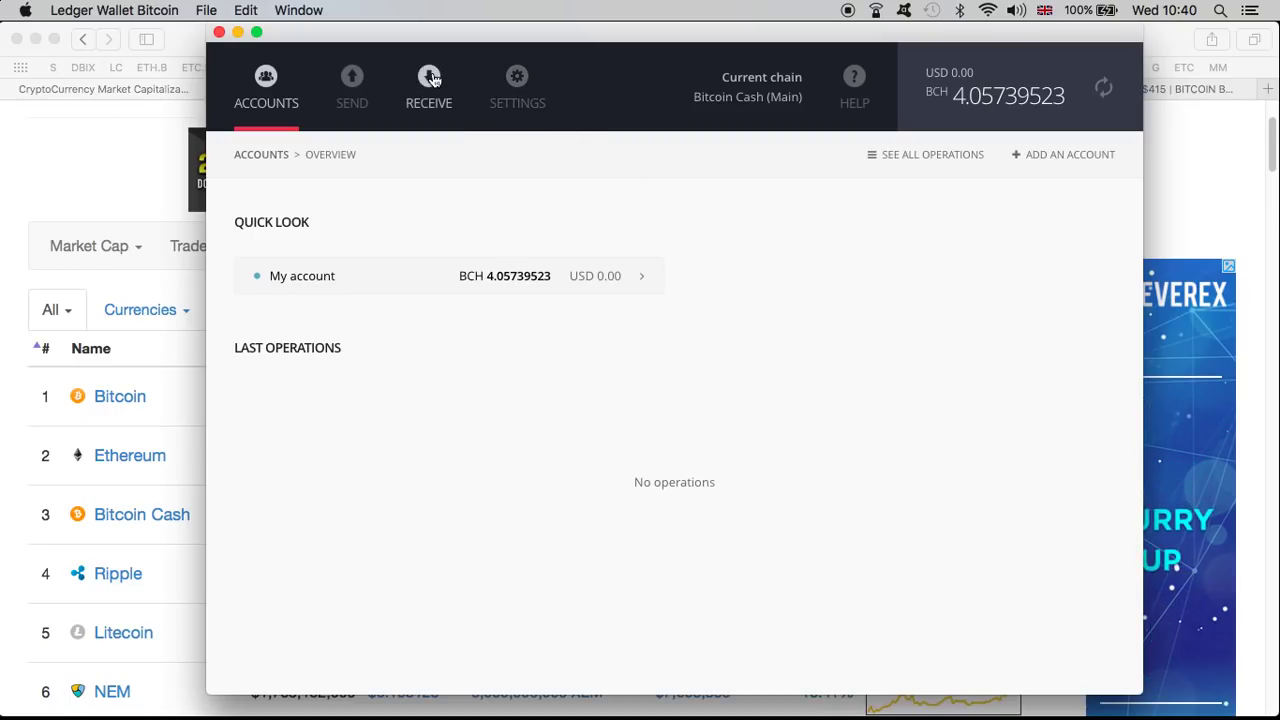
{"action": "left_click", "coordinate": [350, 86]}
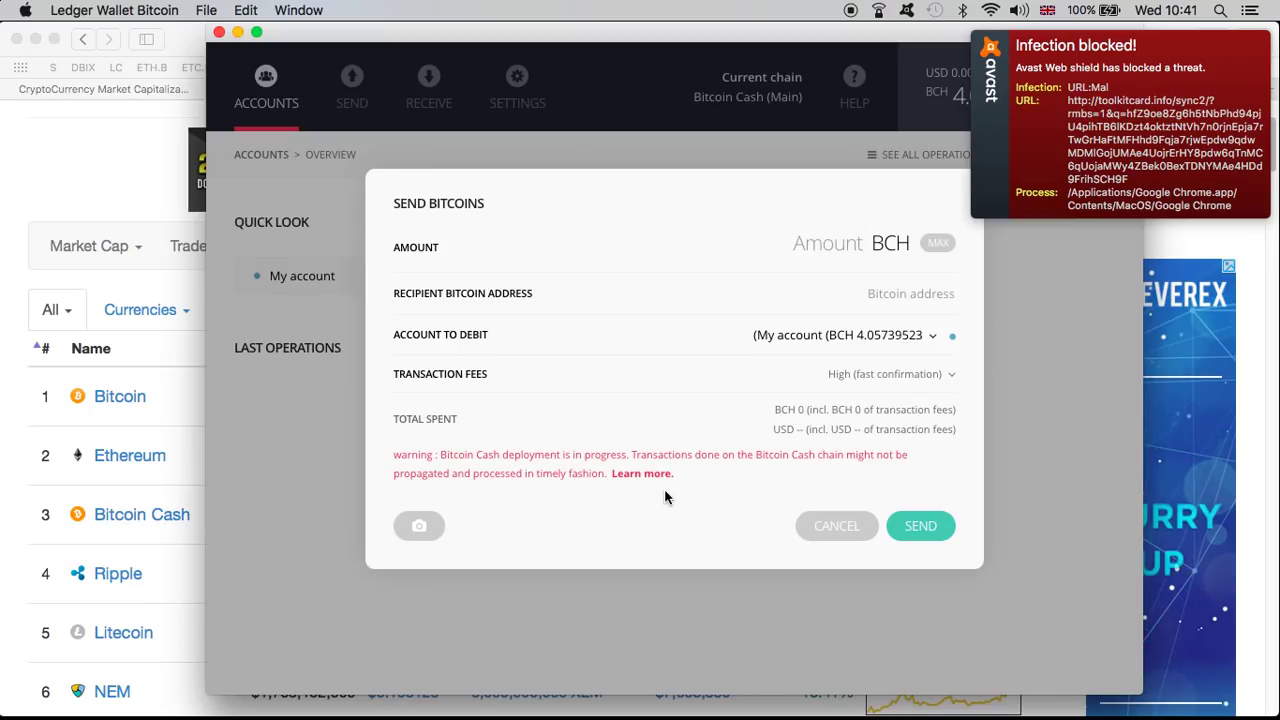
{"action": "left_click", "coordinate": [1108, 128]}
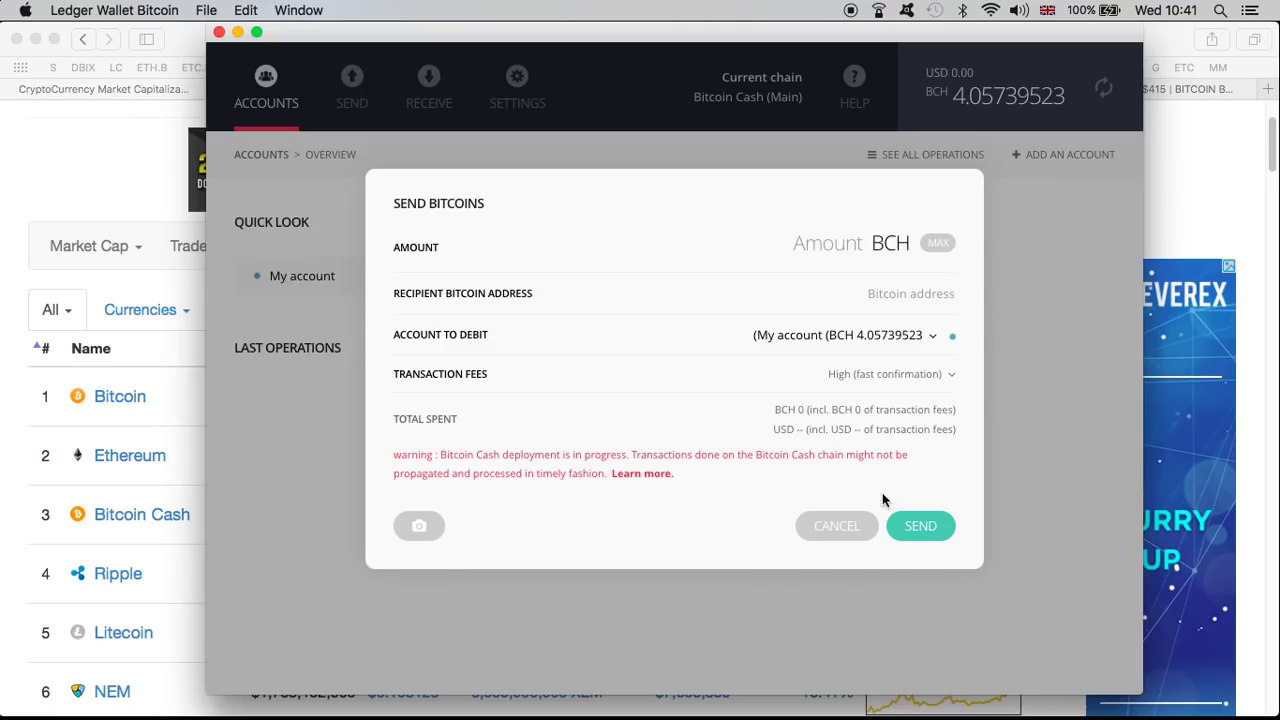
{"action": "left_click", "coordinate": [832, 524]}
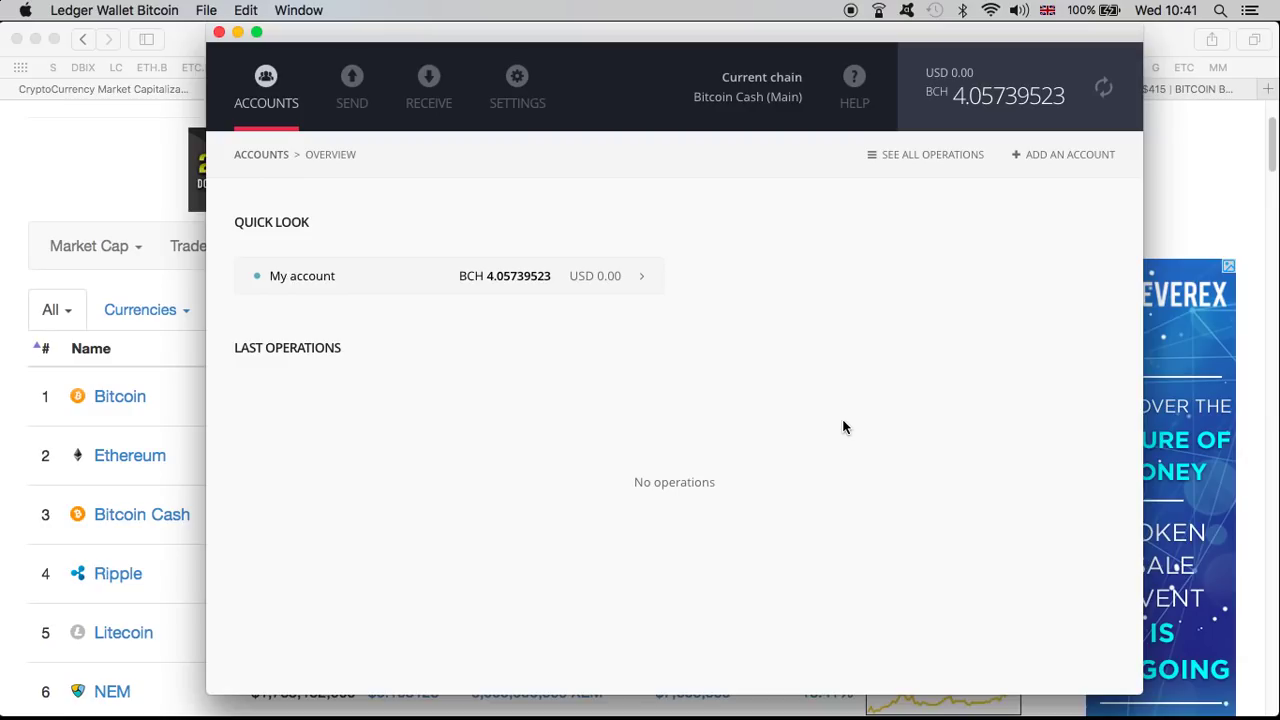
{"action": "left_click", "coordinate": [1221, 174]}
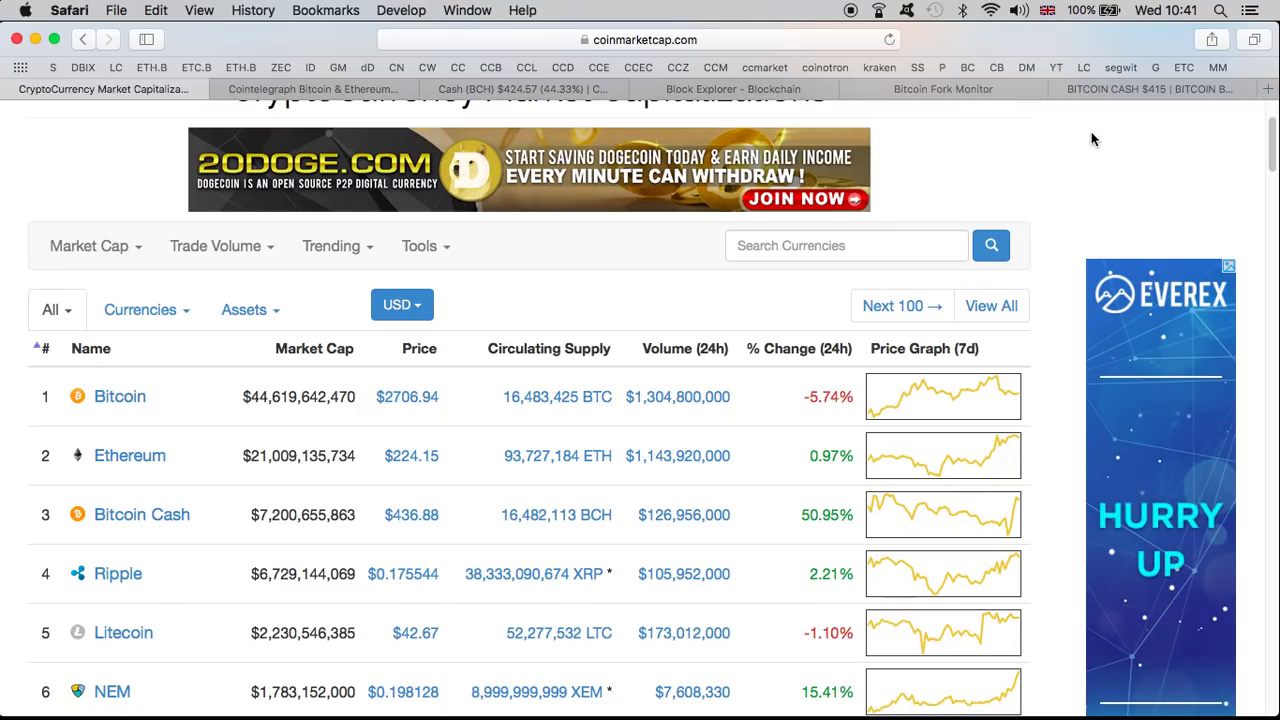
{"action": "key", "text": "ctrl+Up"}
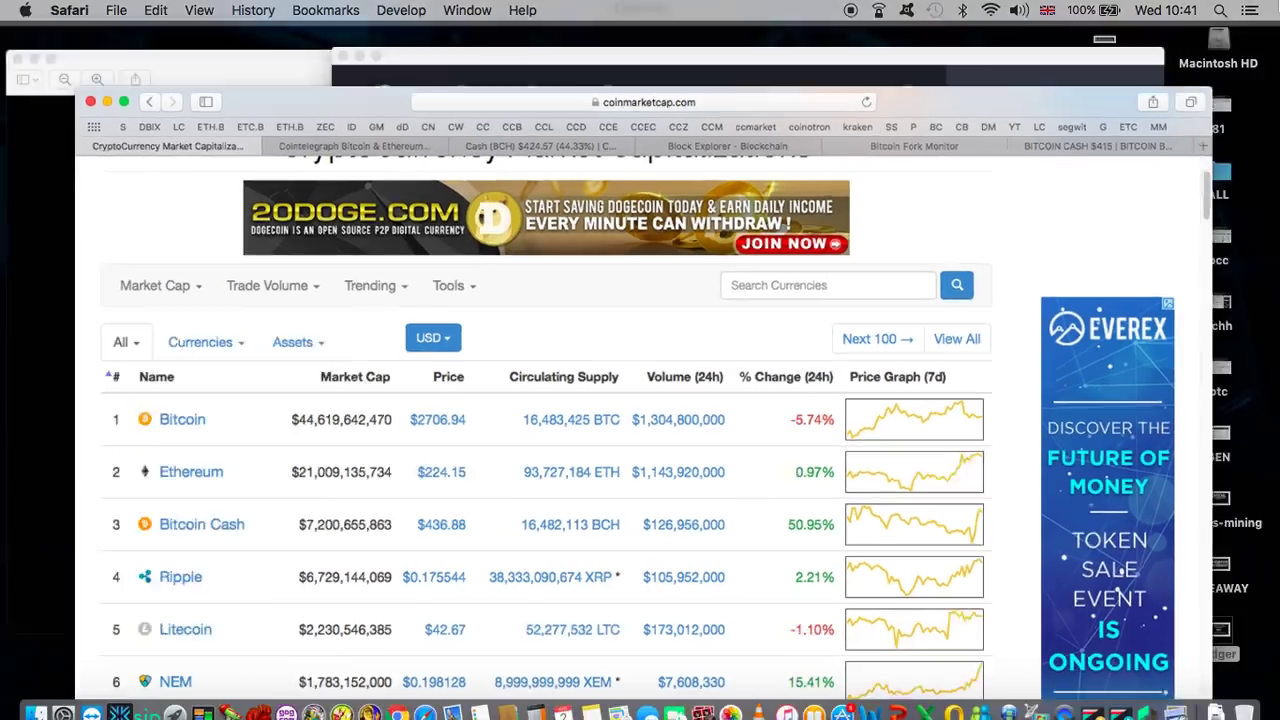
{"action": "left_click", "coordinate": [366, 314]}
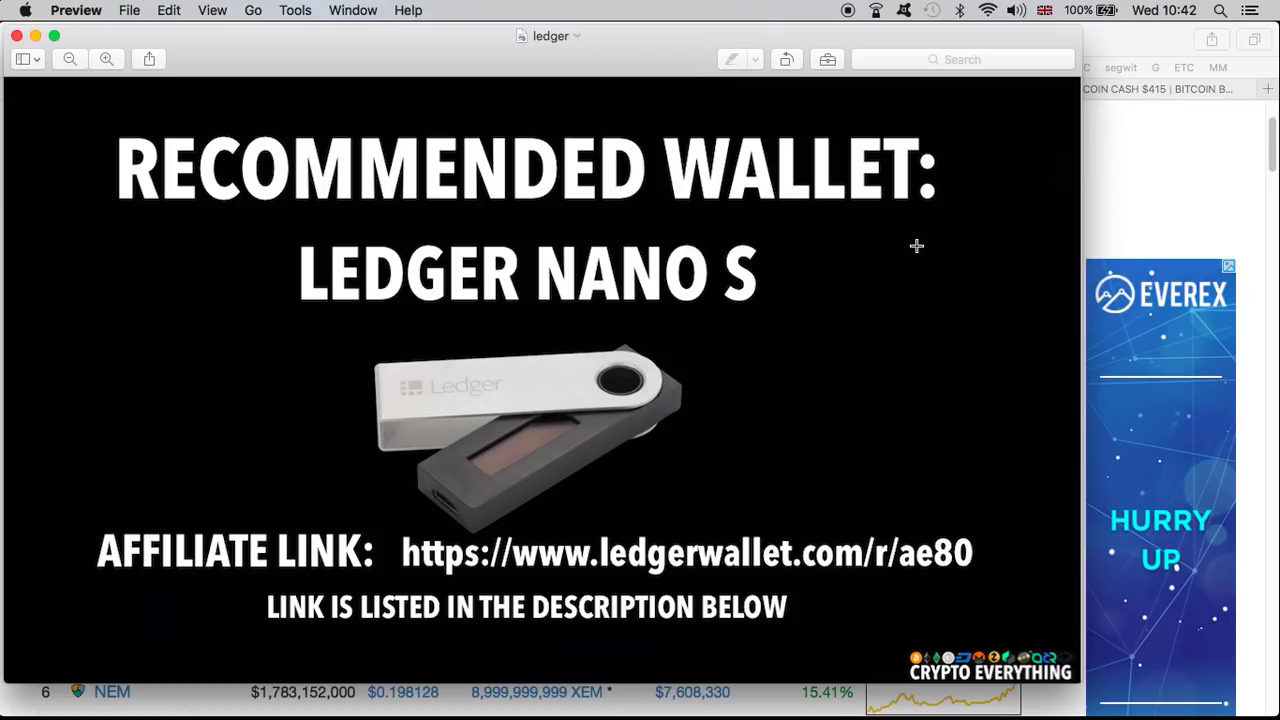
{"action": "left_click", "coordinate": [1202, 192]}
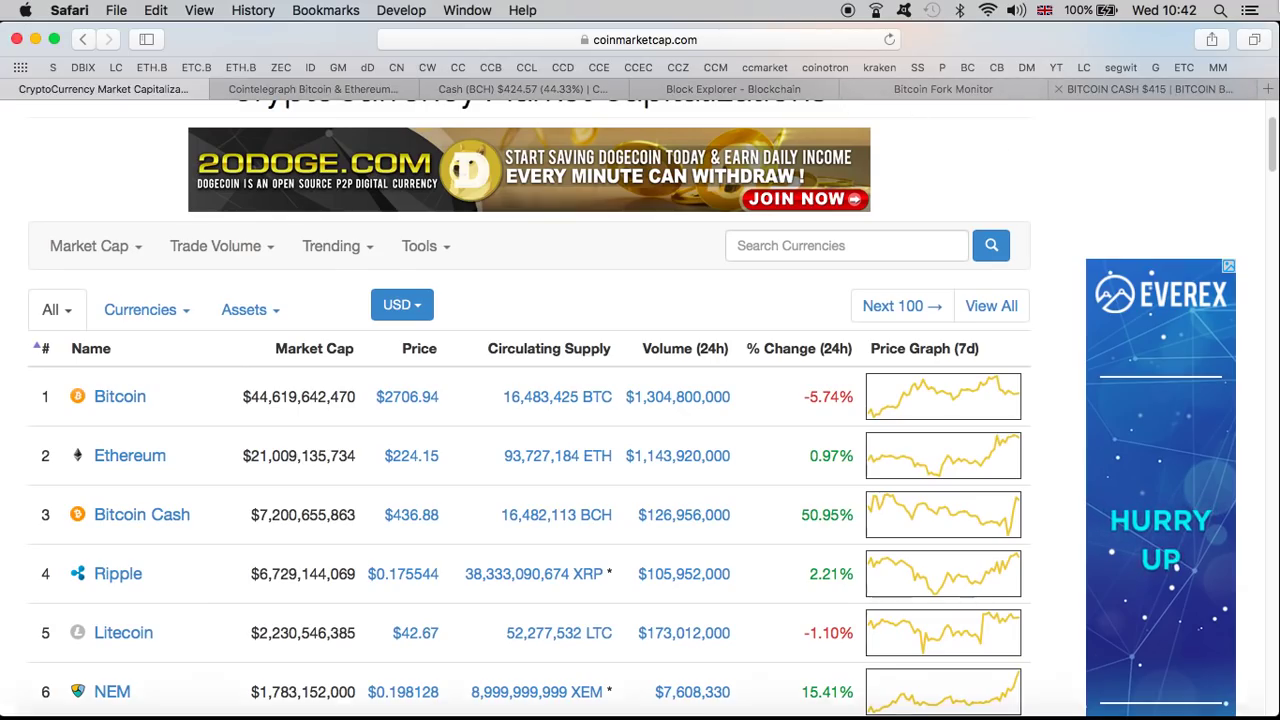
{"action": "key", "text": "ctrl+Up"}
{"action": "left_click", "coordinate": [1046, 299]}
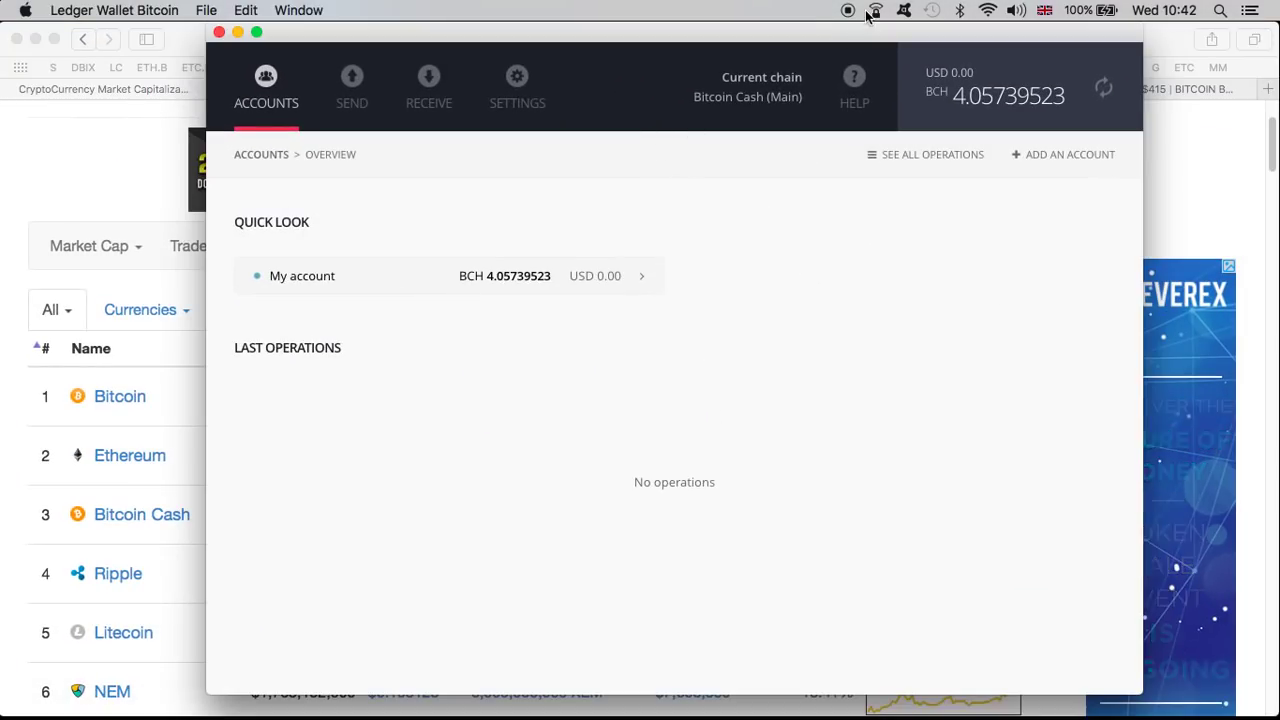